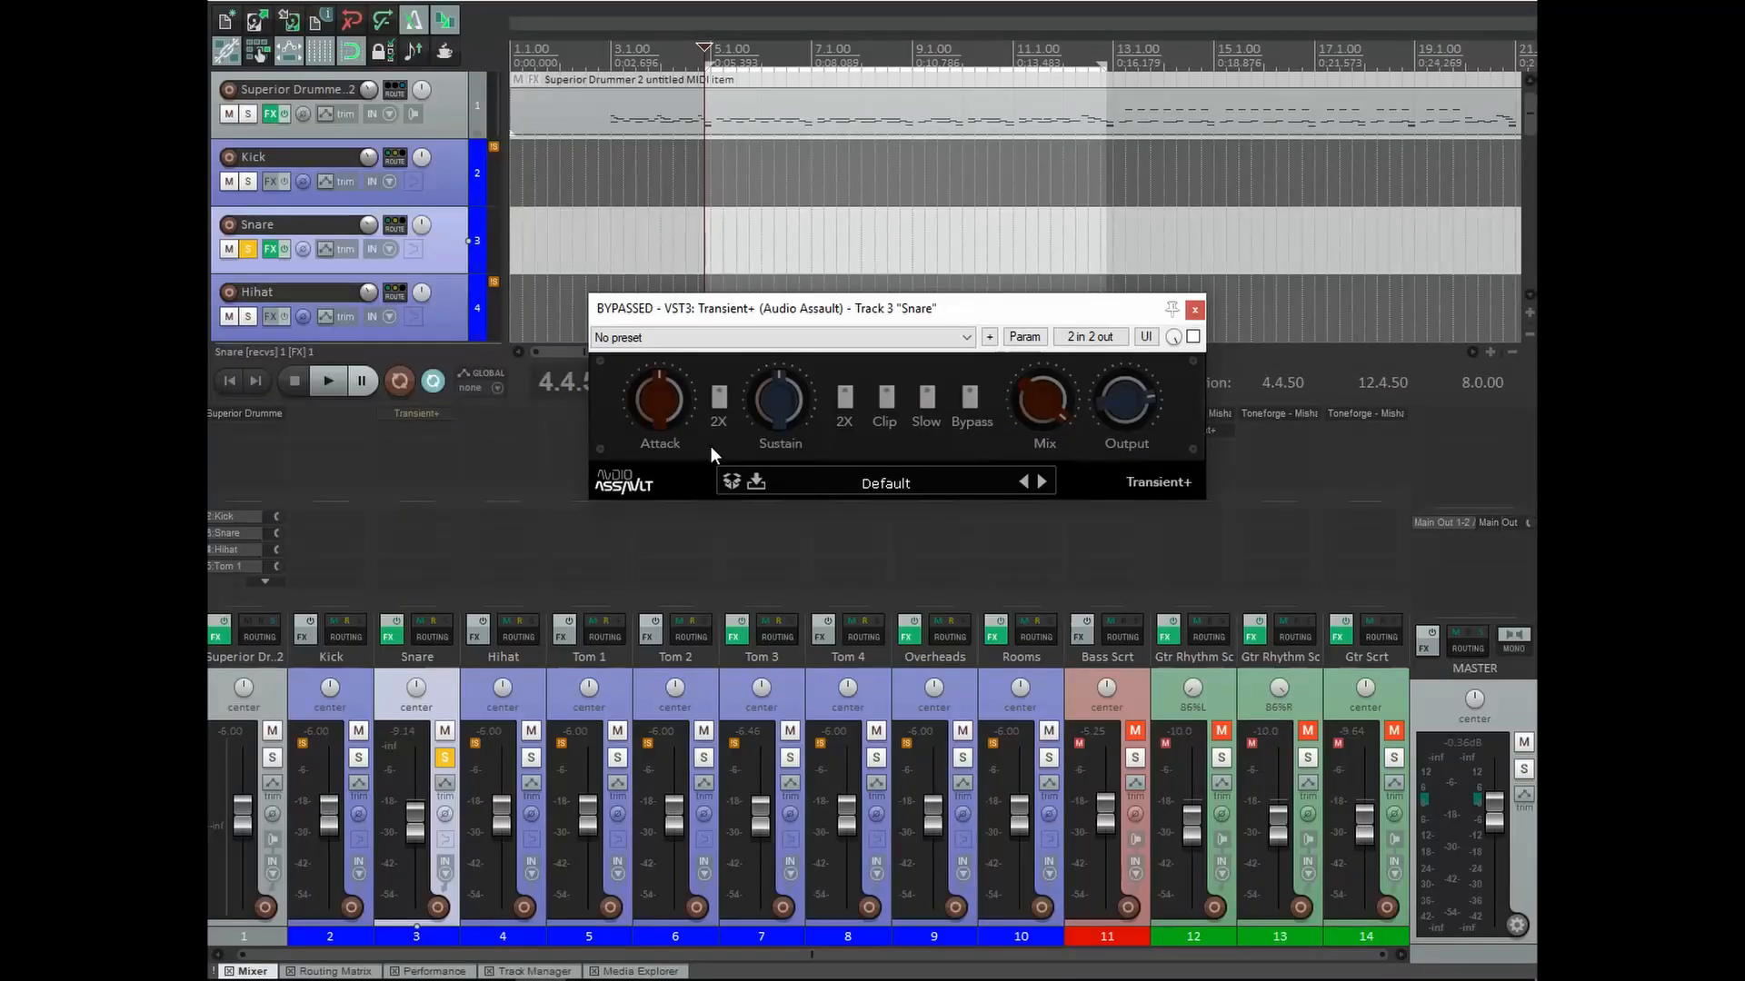
During playback, unbypass Transient+ on the Snare and set Attack to about -49% with 2X on.
key(space)
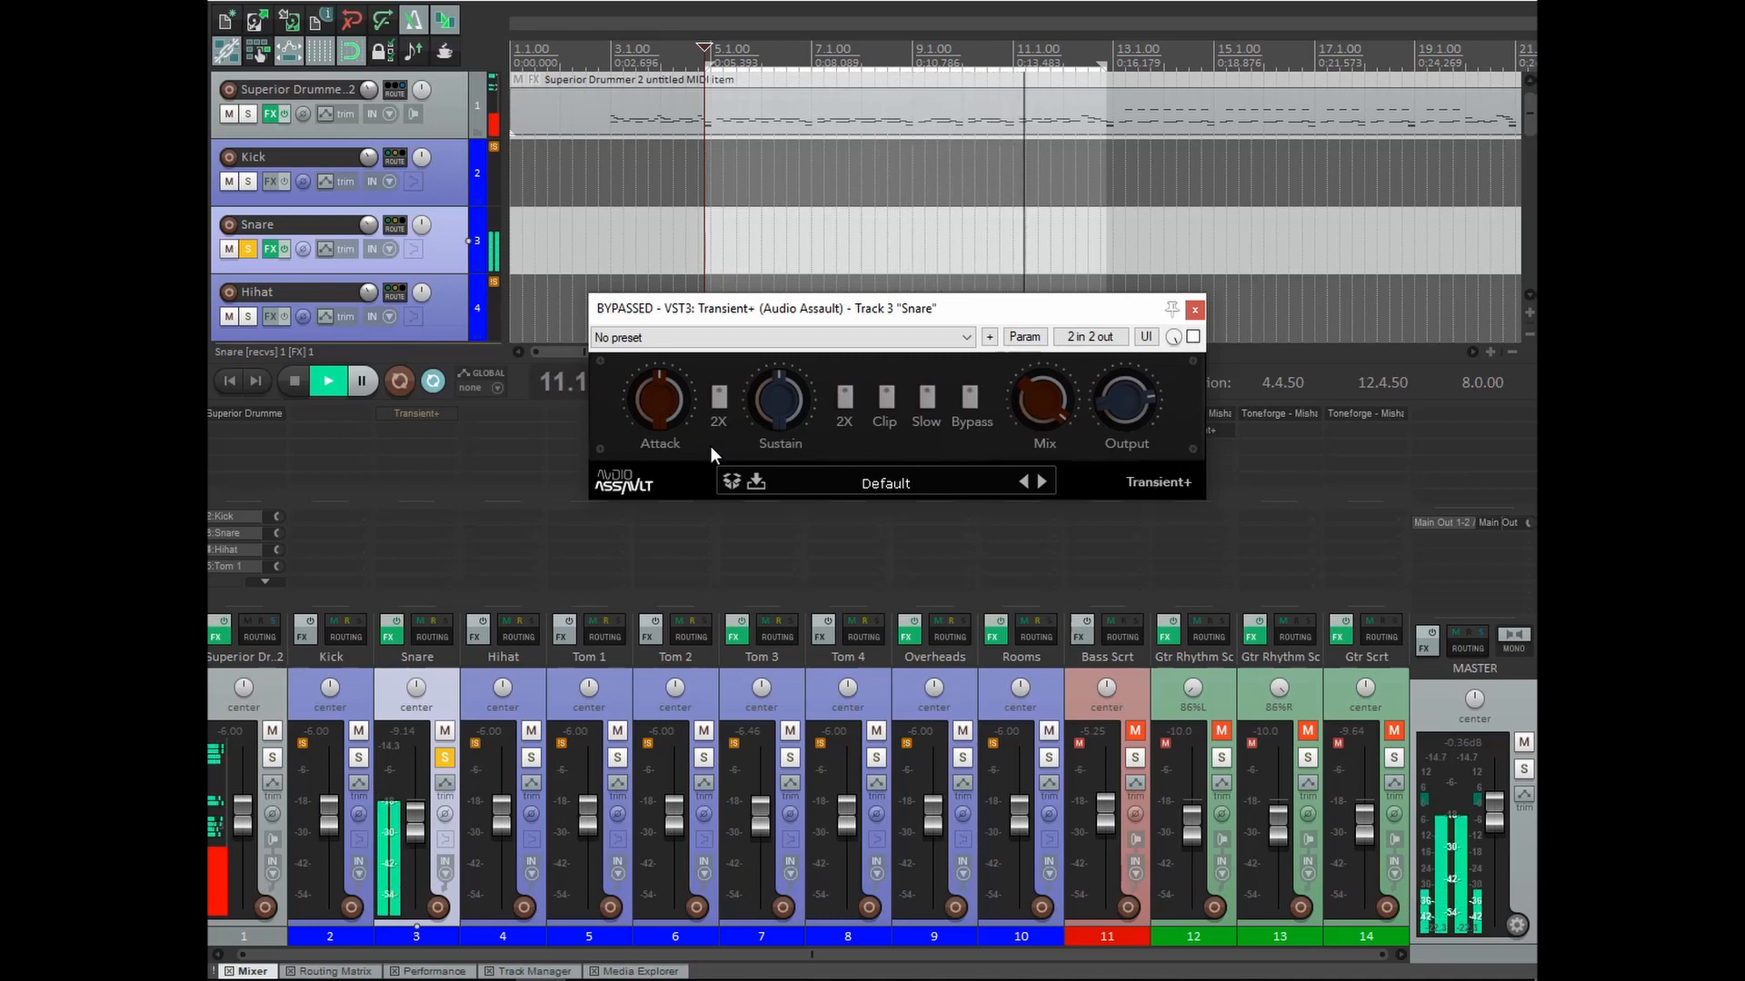
click(1195, 337)
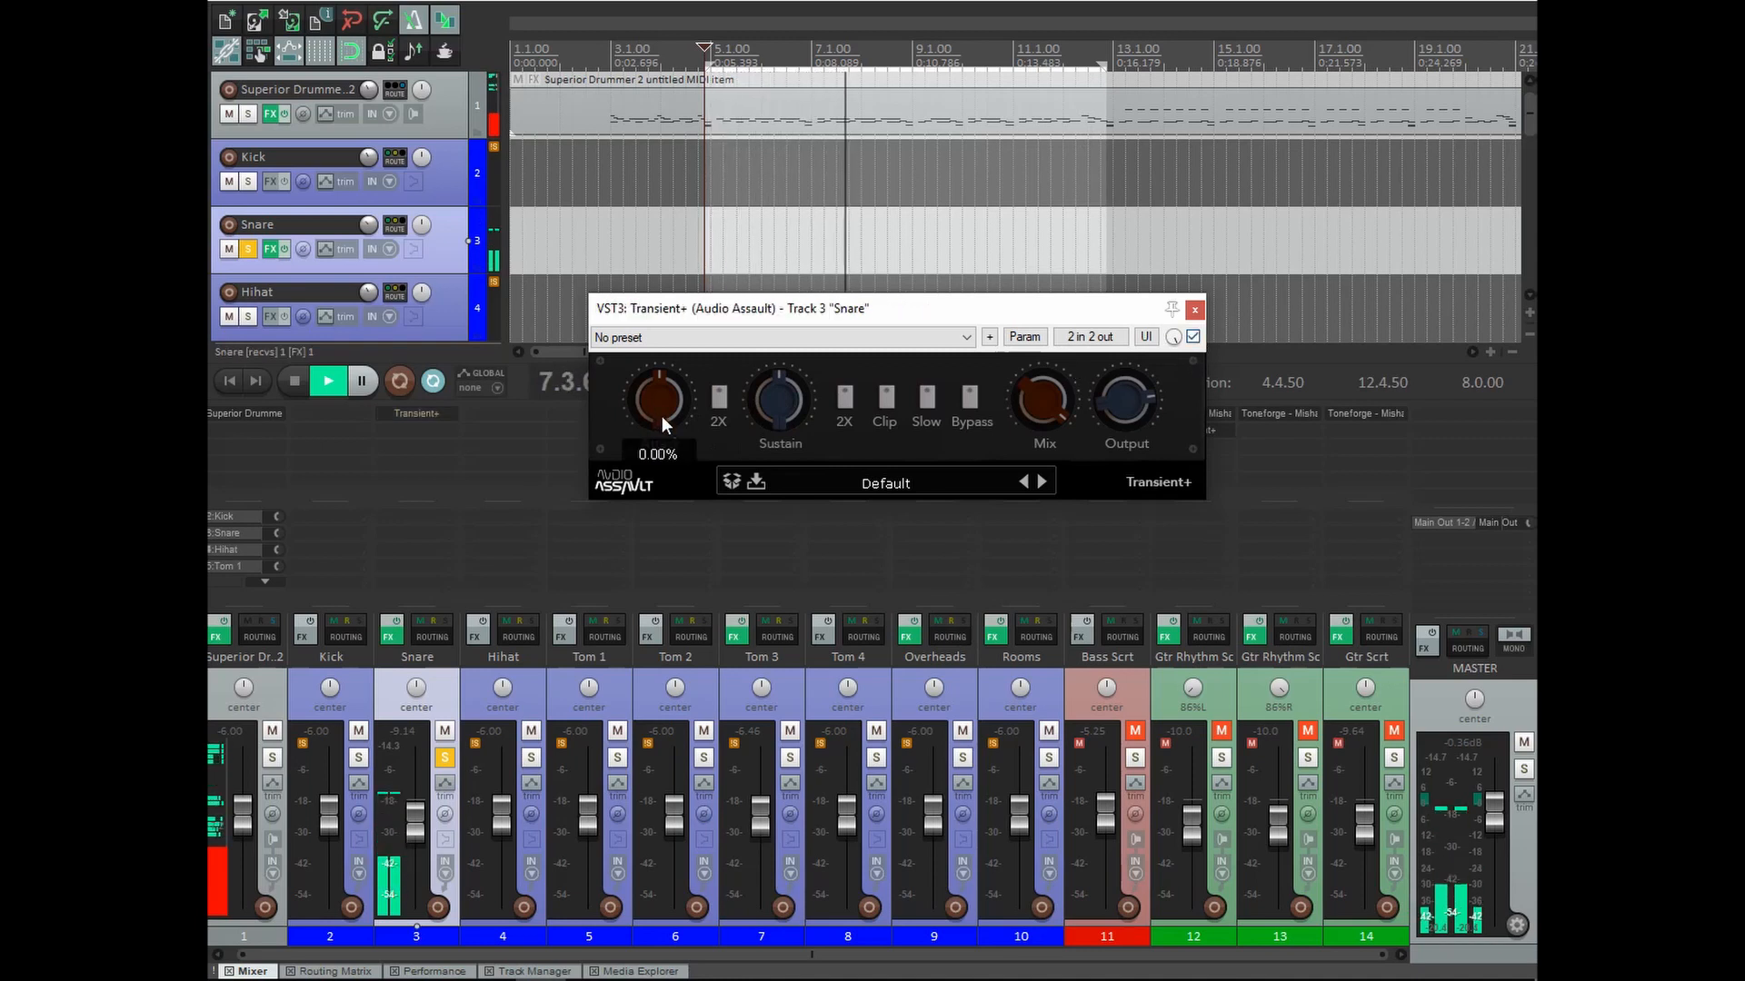
drag(656, 407, 650, 341)
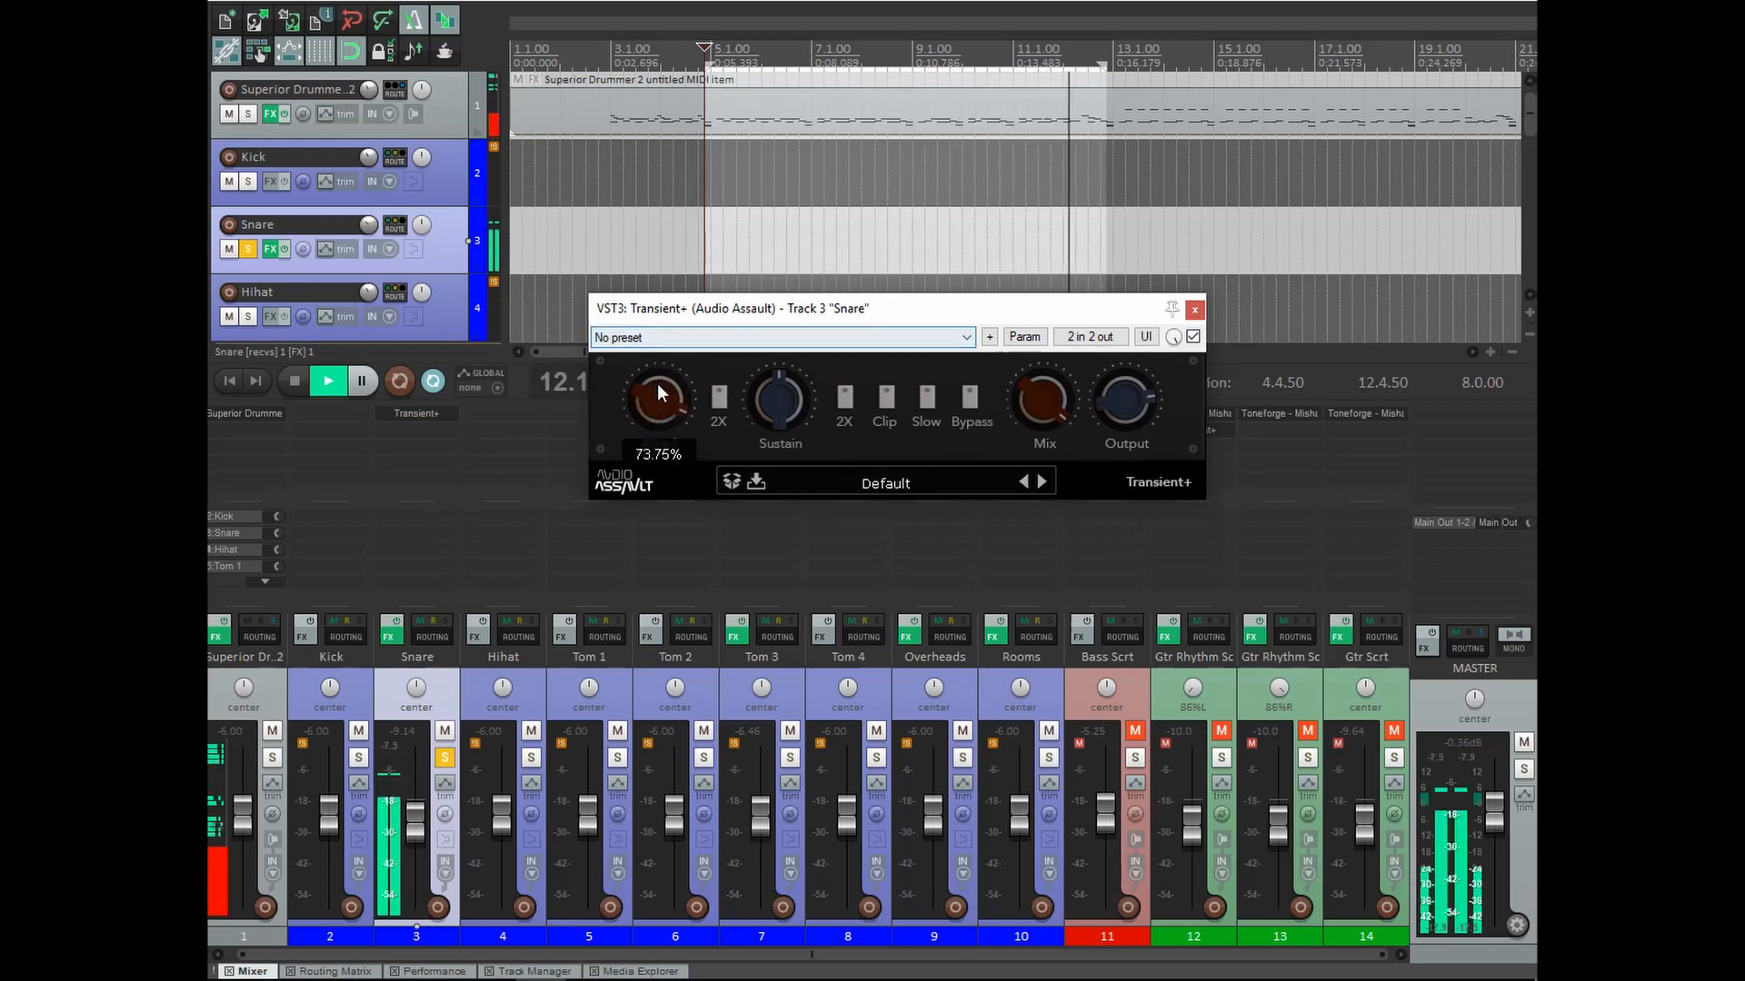
click(720, 397)
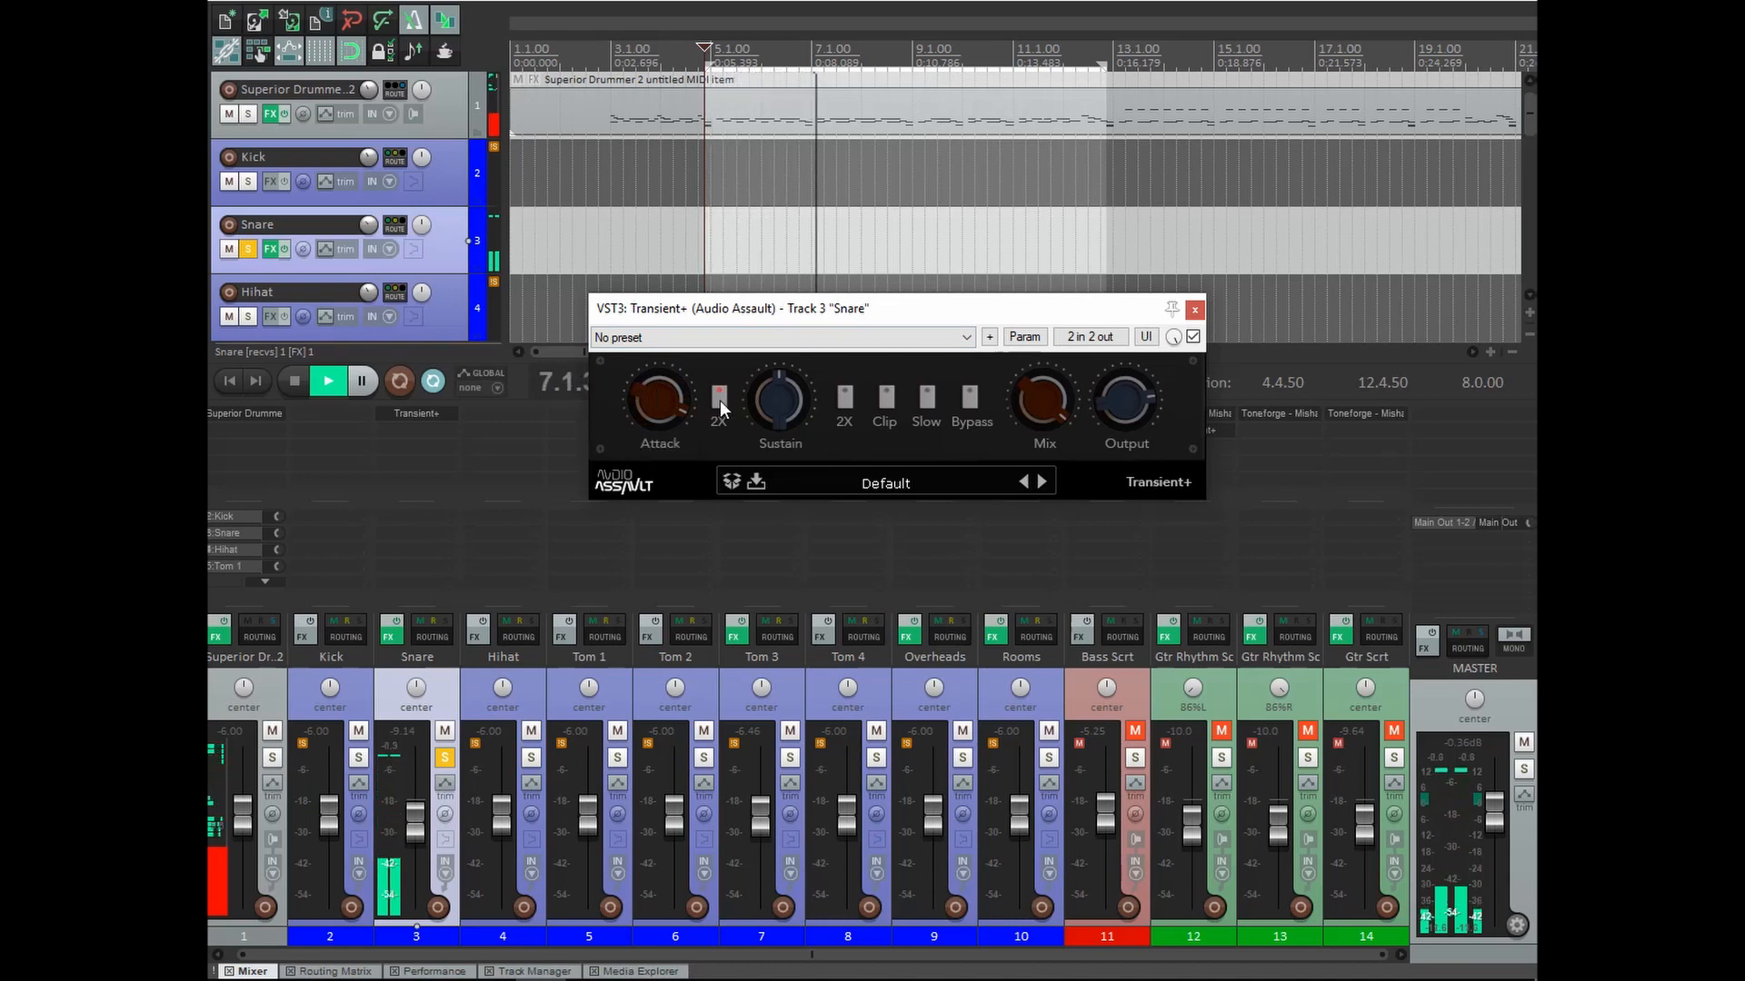
click(720, 399)
drag(663, 398, 676, 515)
click(719, 400)
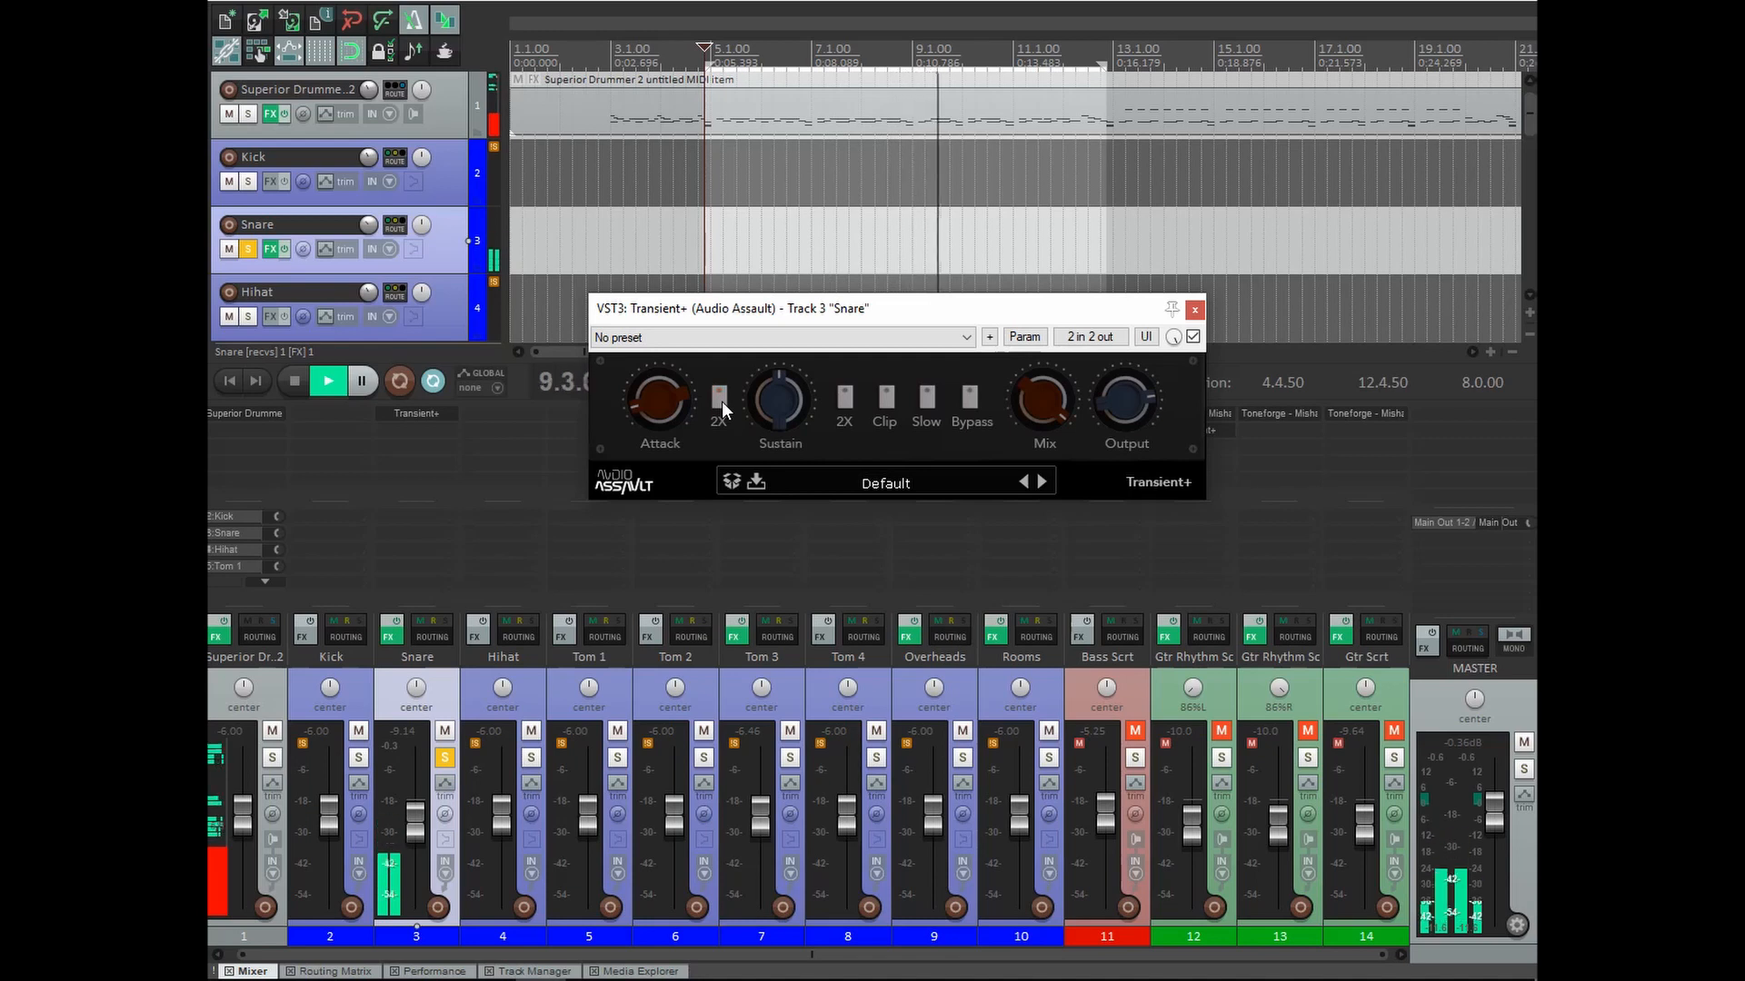
mouse_move(658, 401)
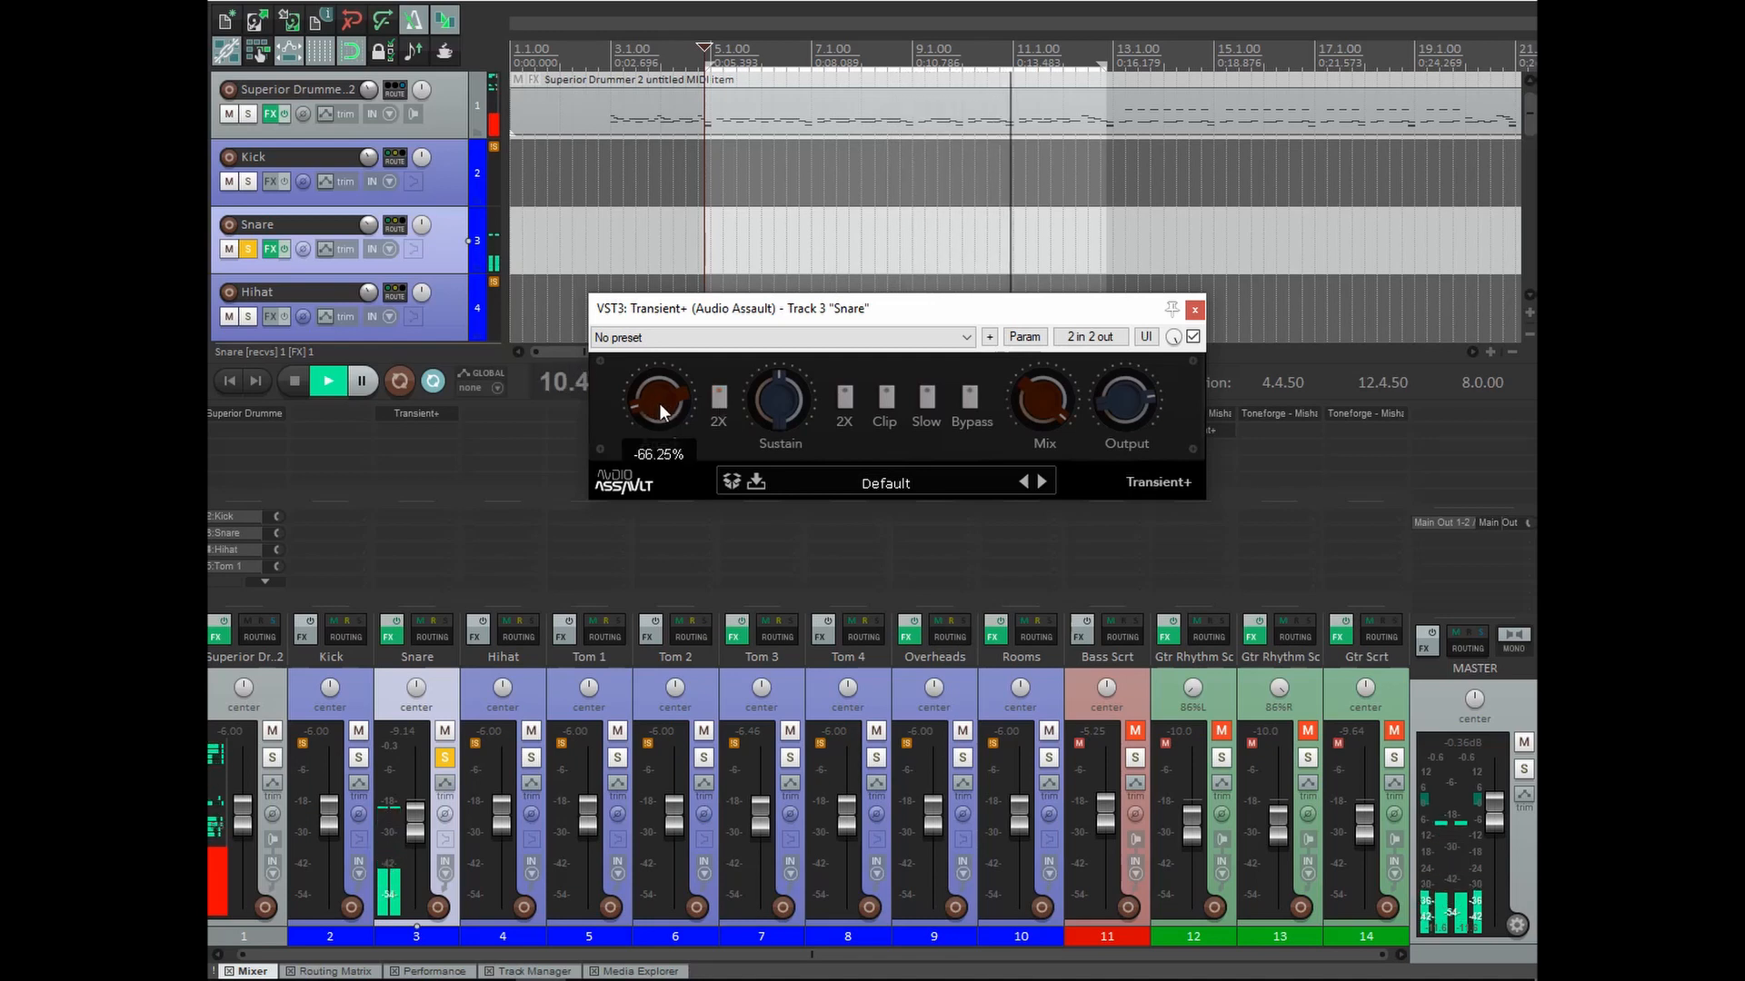
mouse_move(658, 402)
mouse_down()
mouse_move(657, 374)
mouse_move(662, 400)
mouse_up()
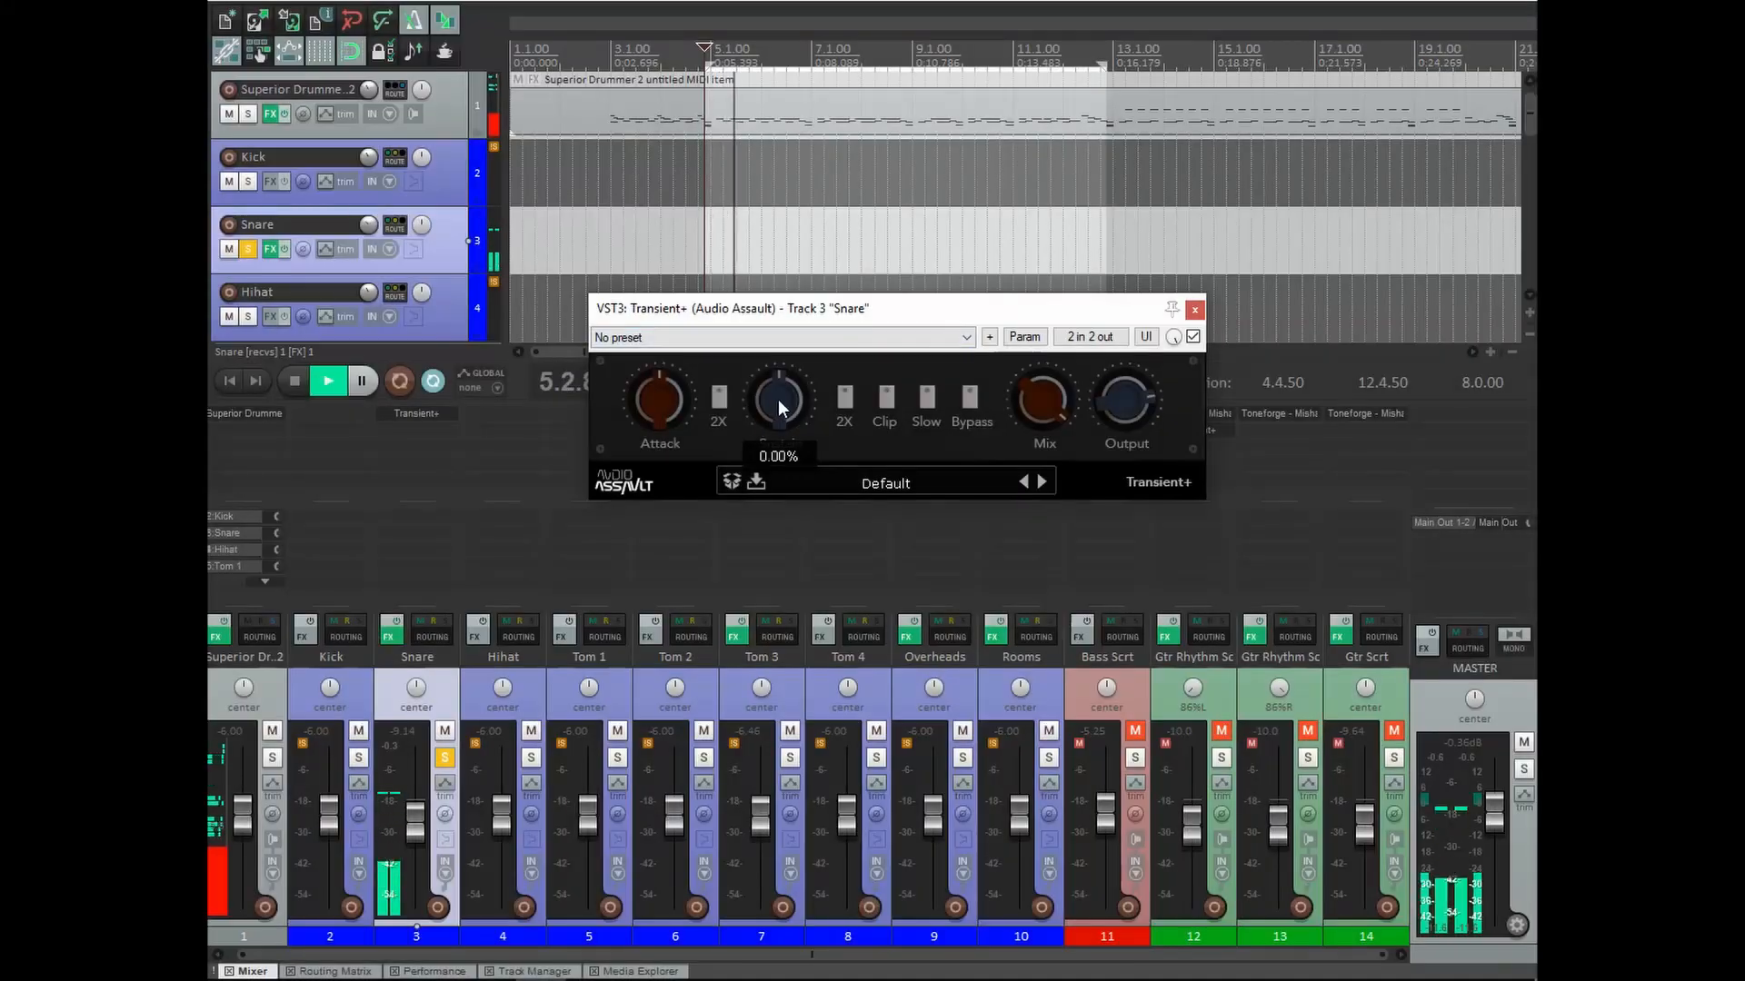
Try a Sustain boost on the Snare's Transient+, reset Sustain to 0.00%, and stop playback.
drag(778, 400, 784, 334)
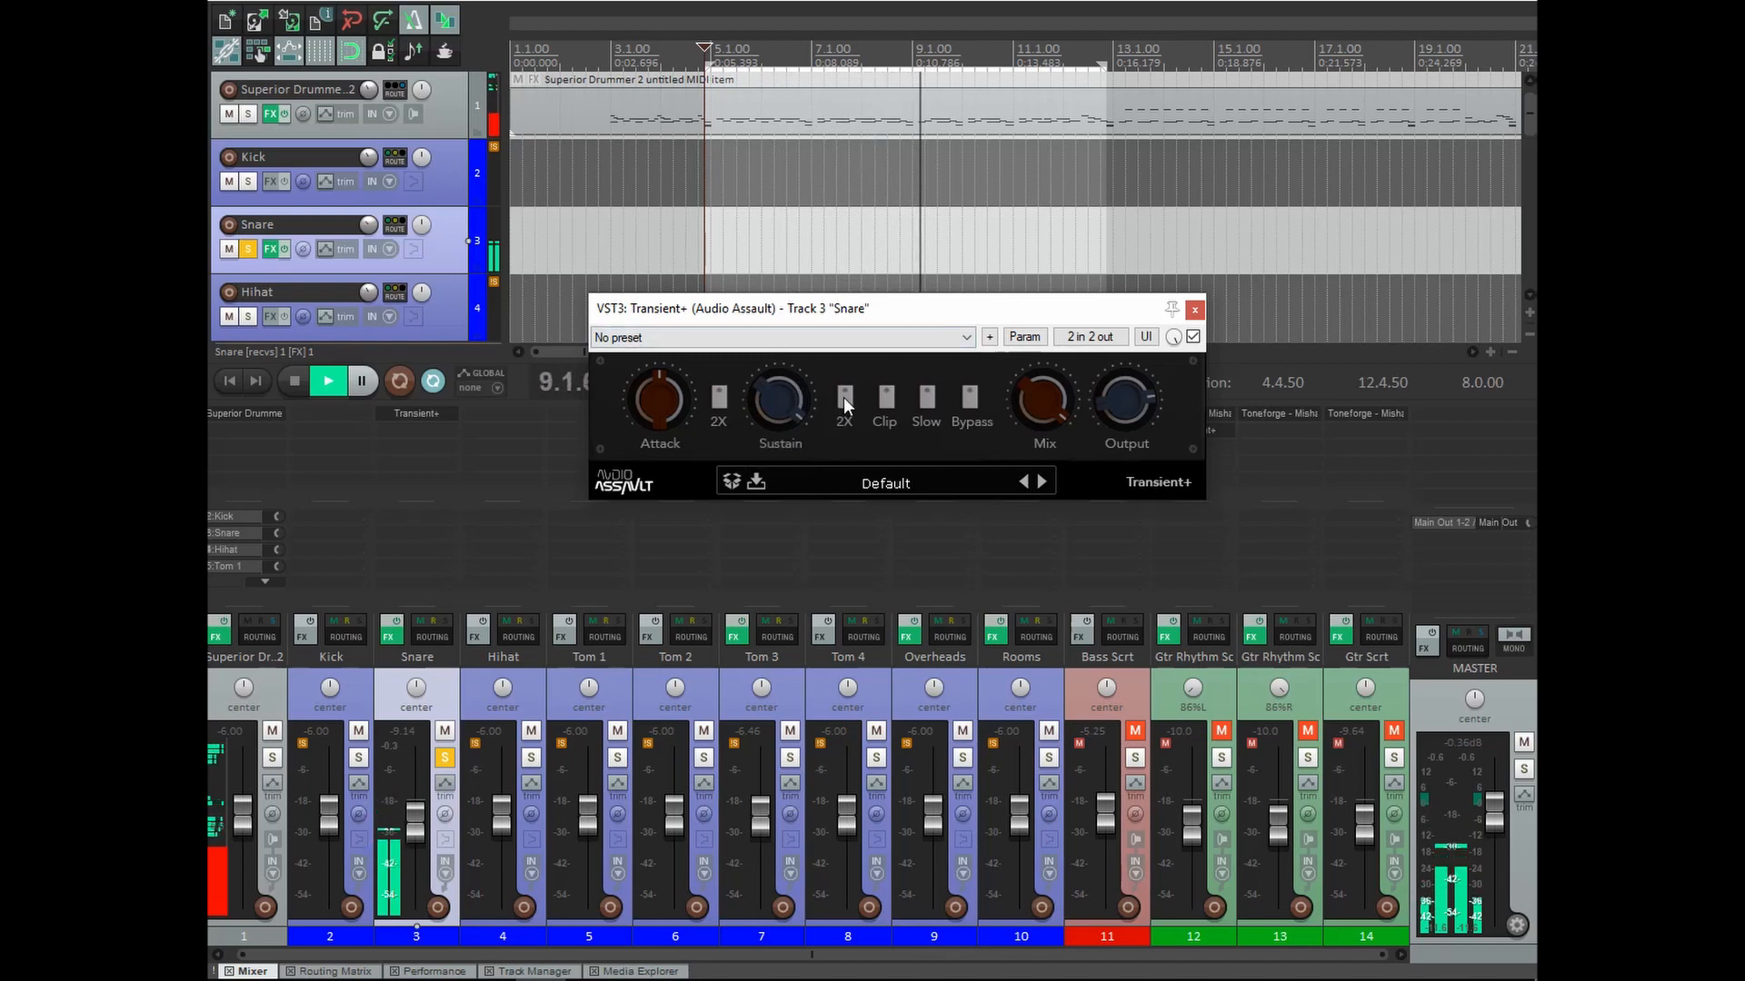
mouse_move(777, 401)
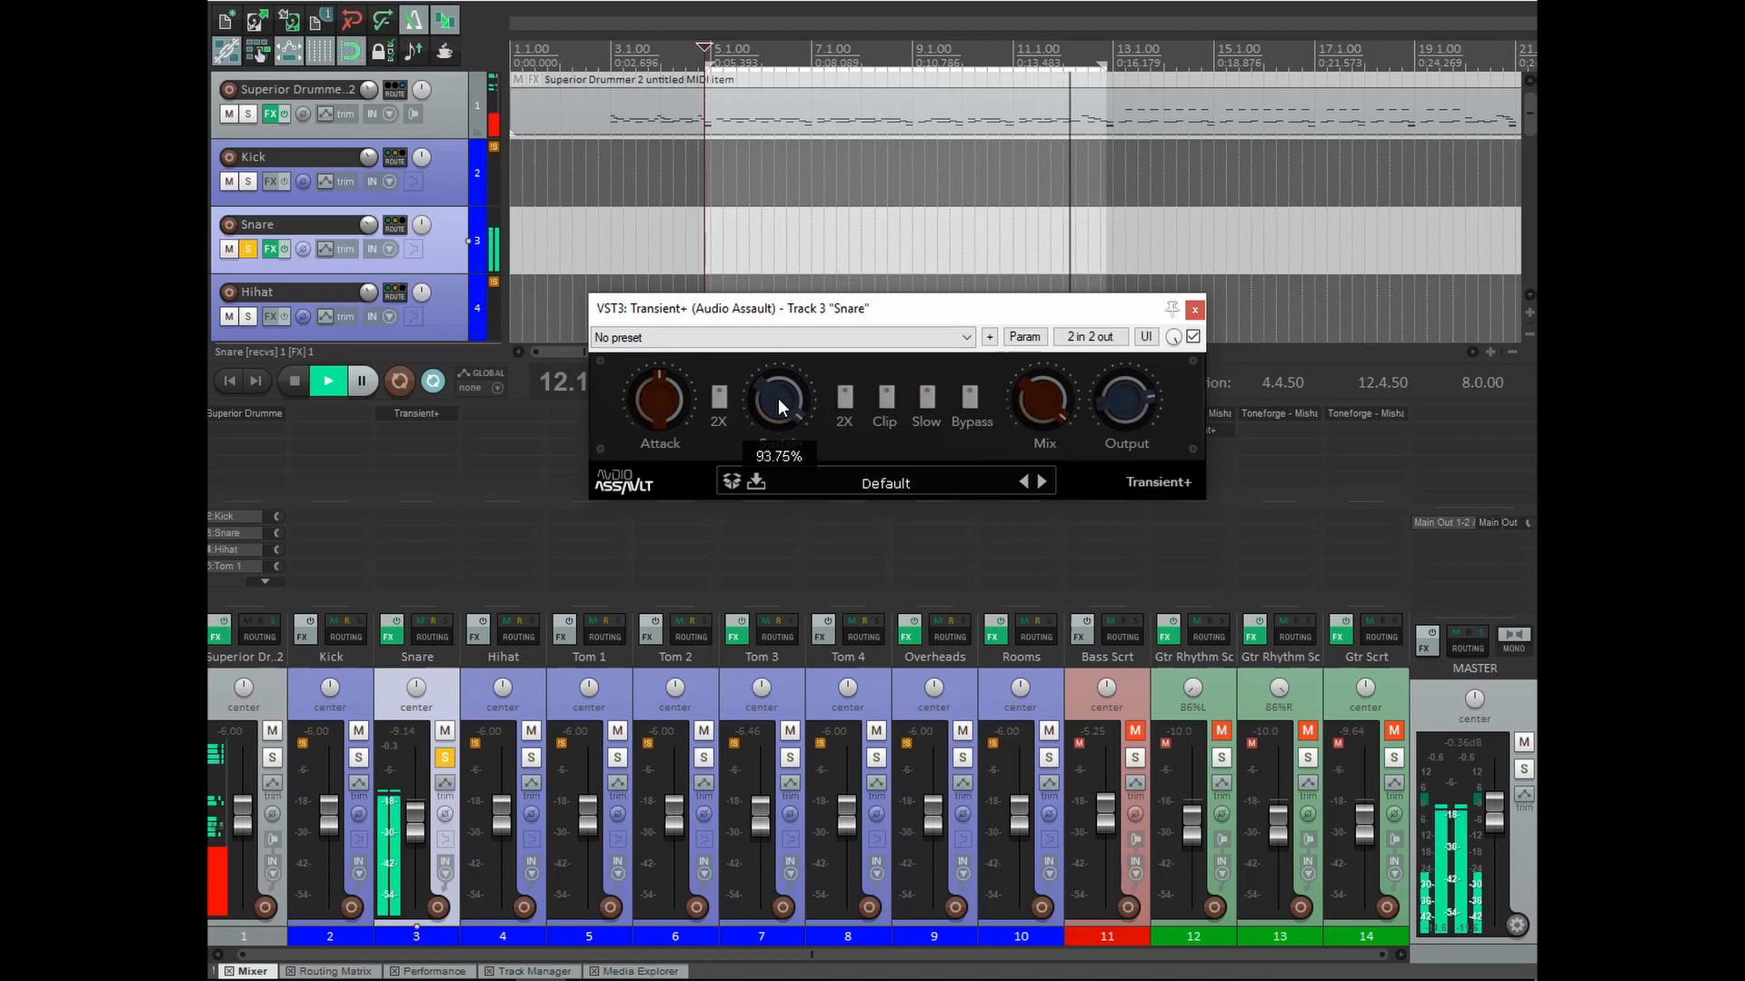
double_click(780, 402)
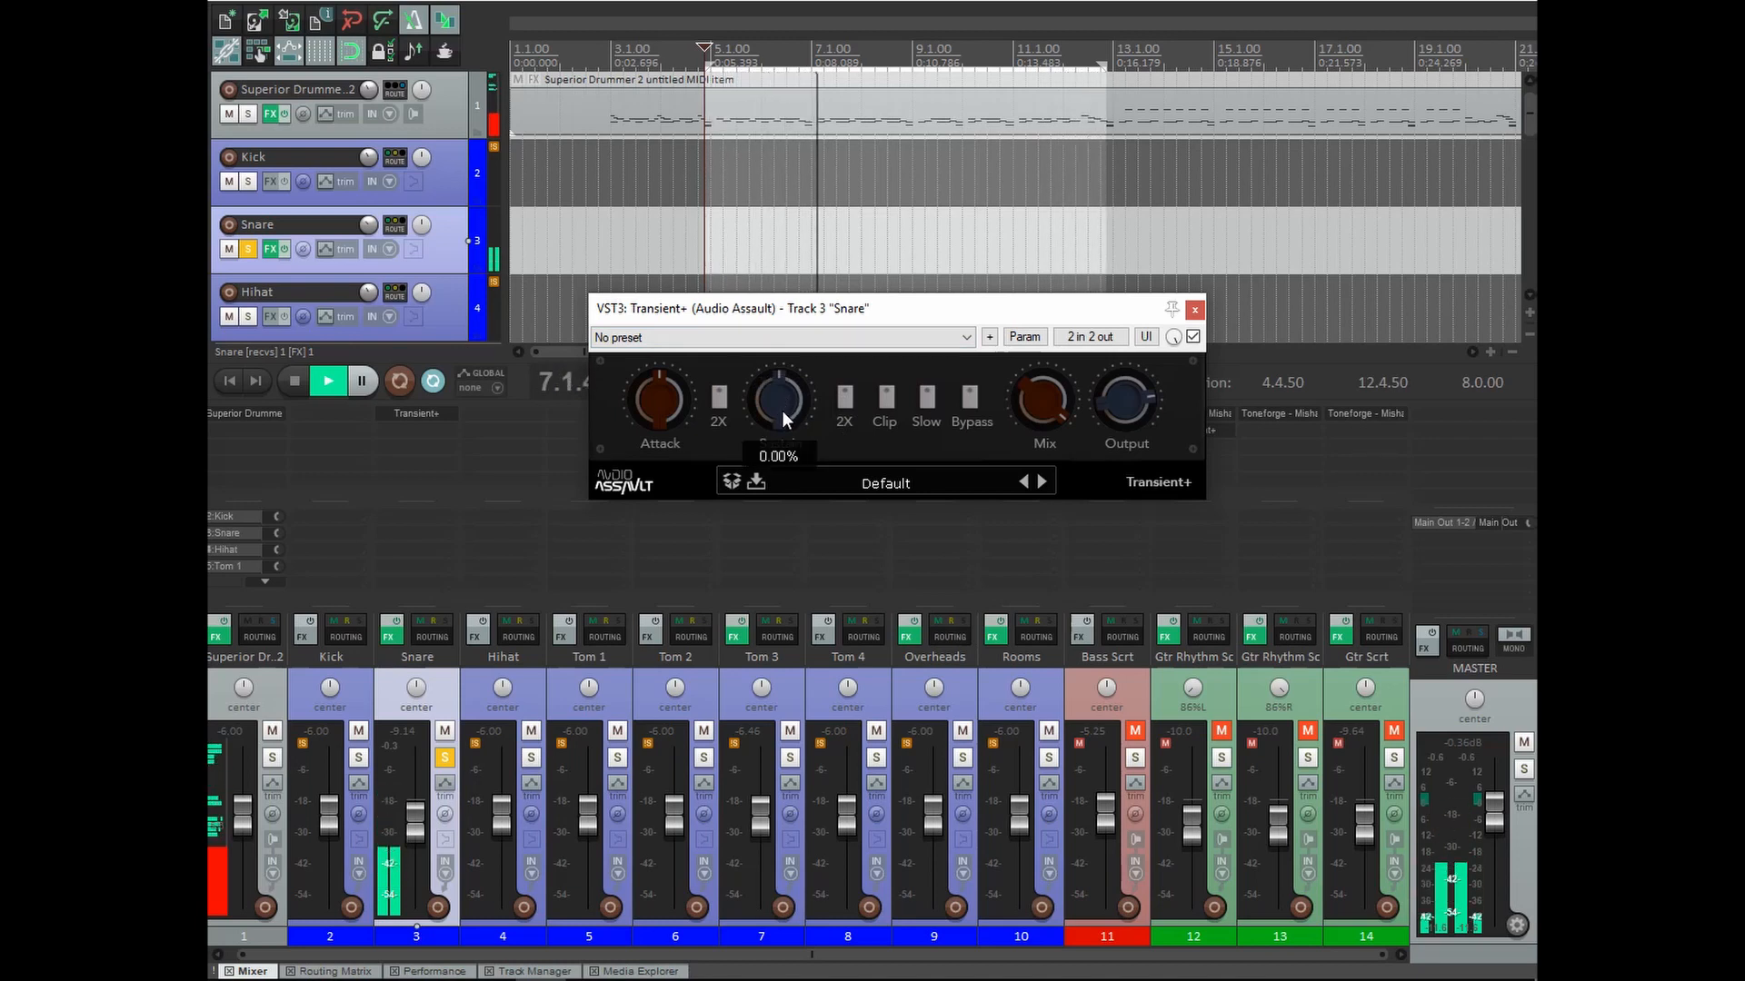
mouse_move(773, 431)
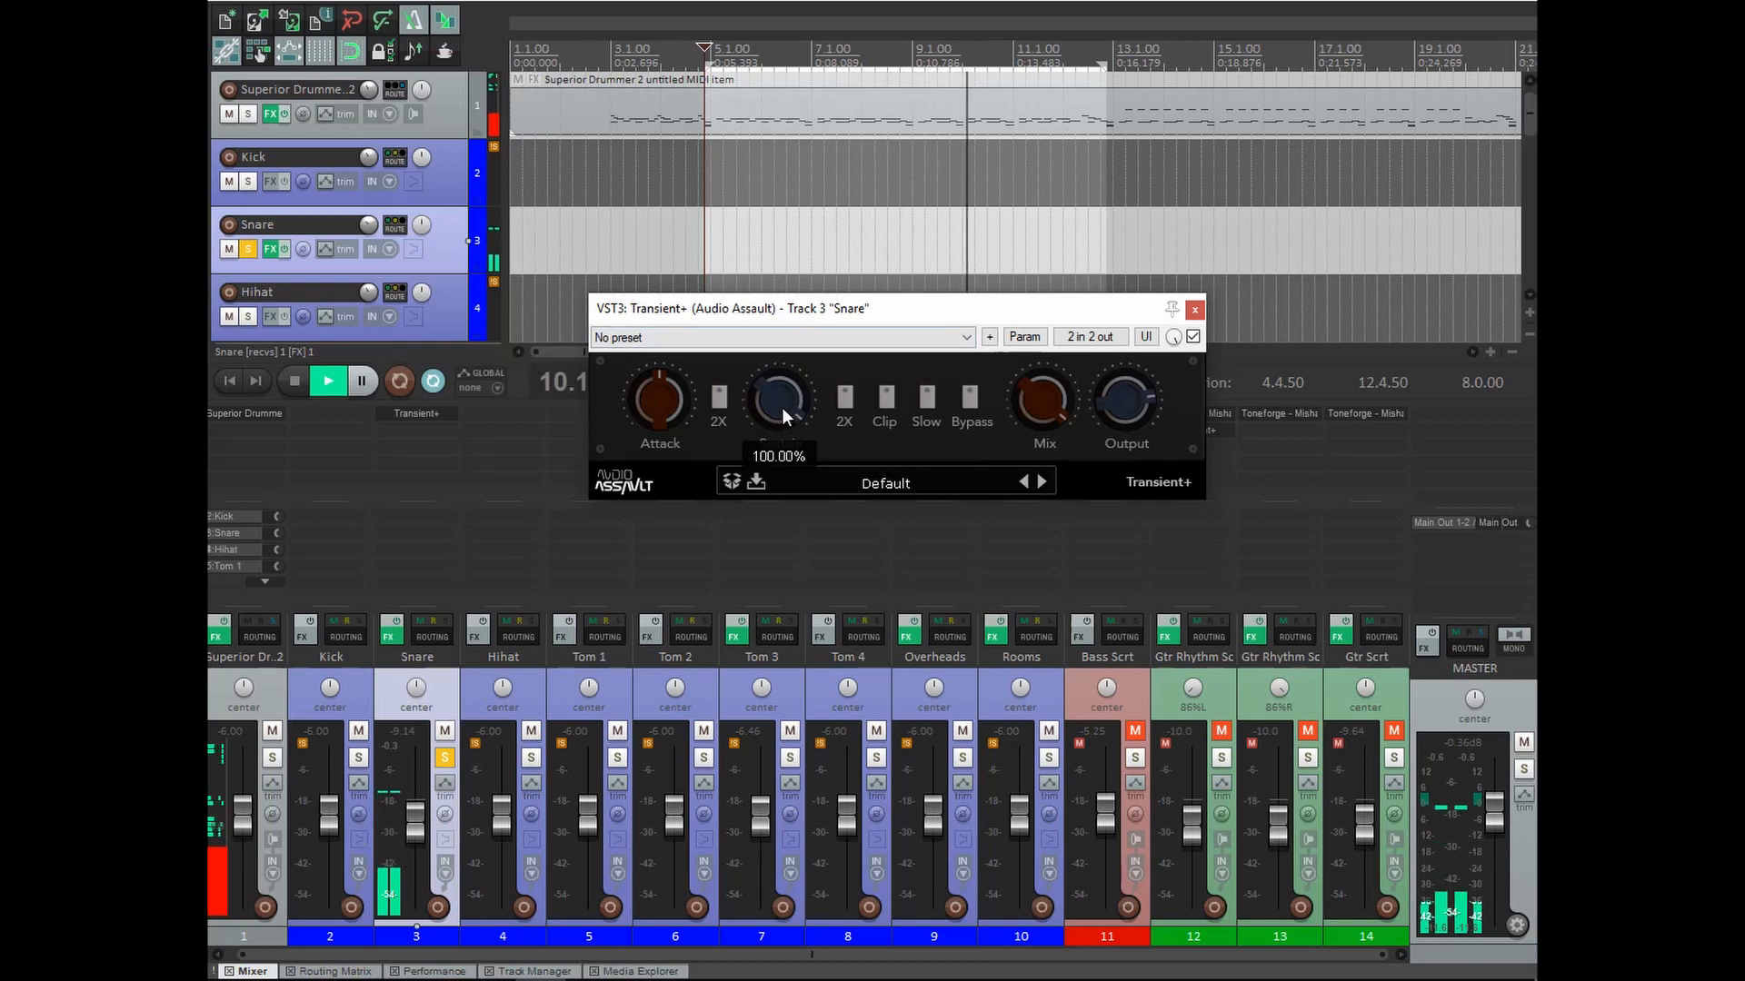
double_click(782, 407)
key(space)
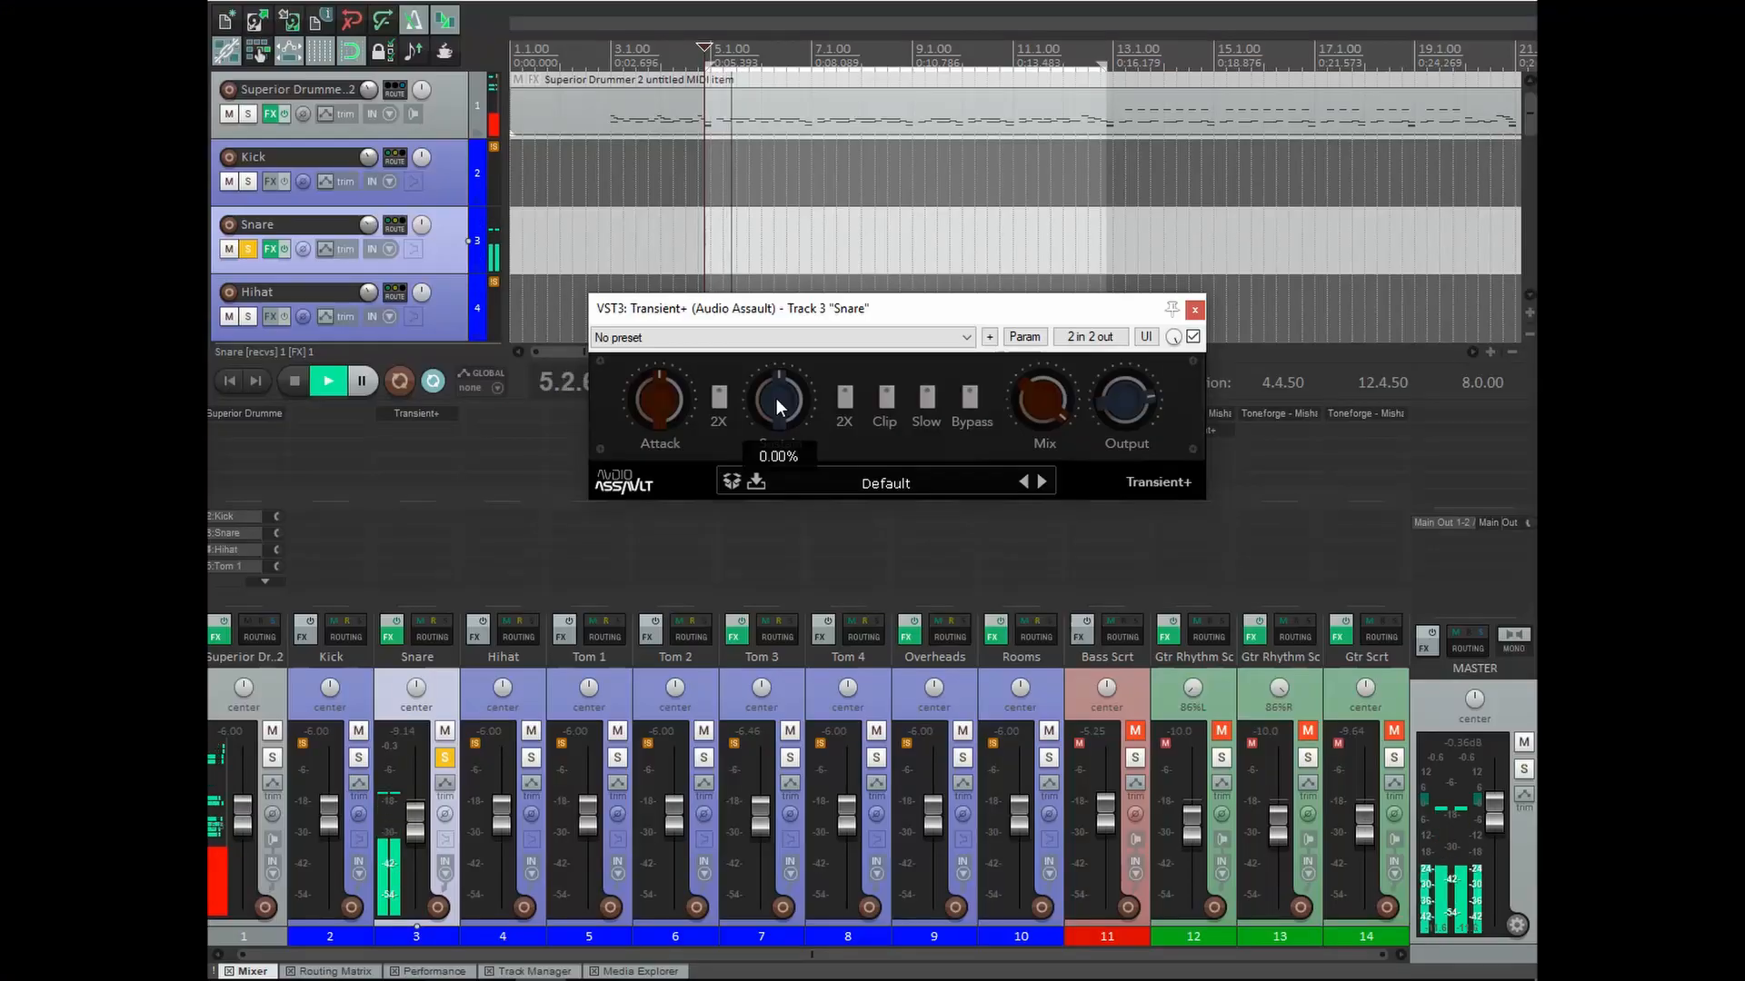
Try a Sustain cut, reset it to 0%, stop playback, then raise Attack to 30% with 2X on.
drag(776, 398, 772, 461)
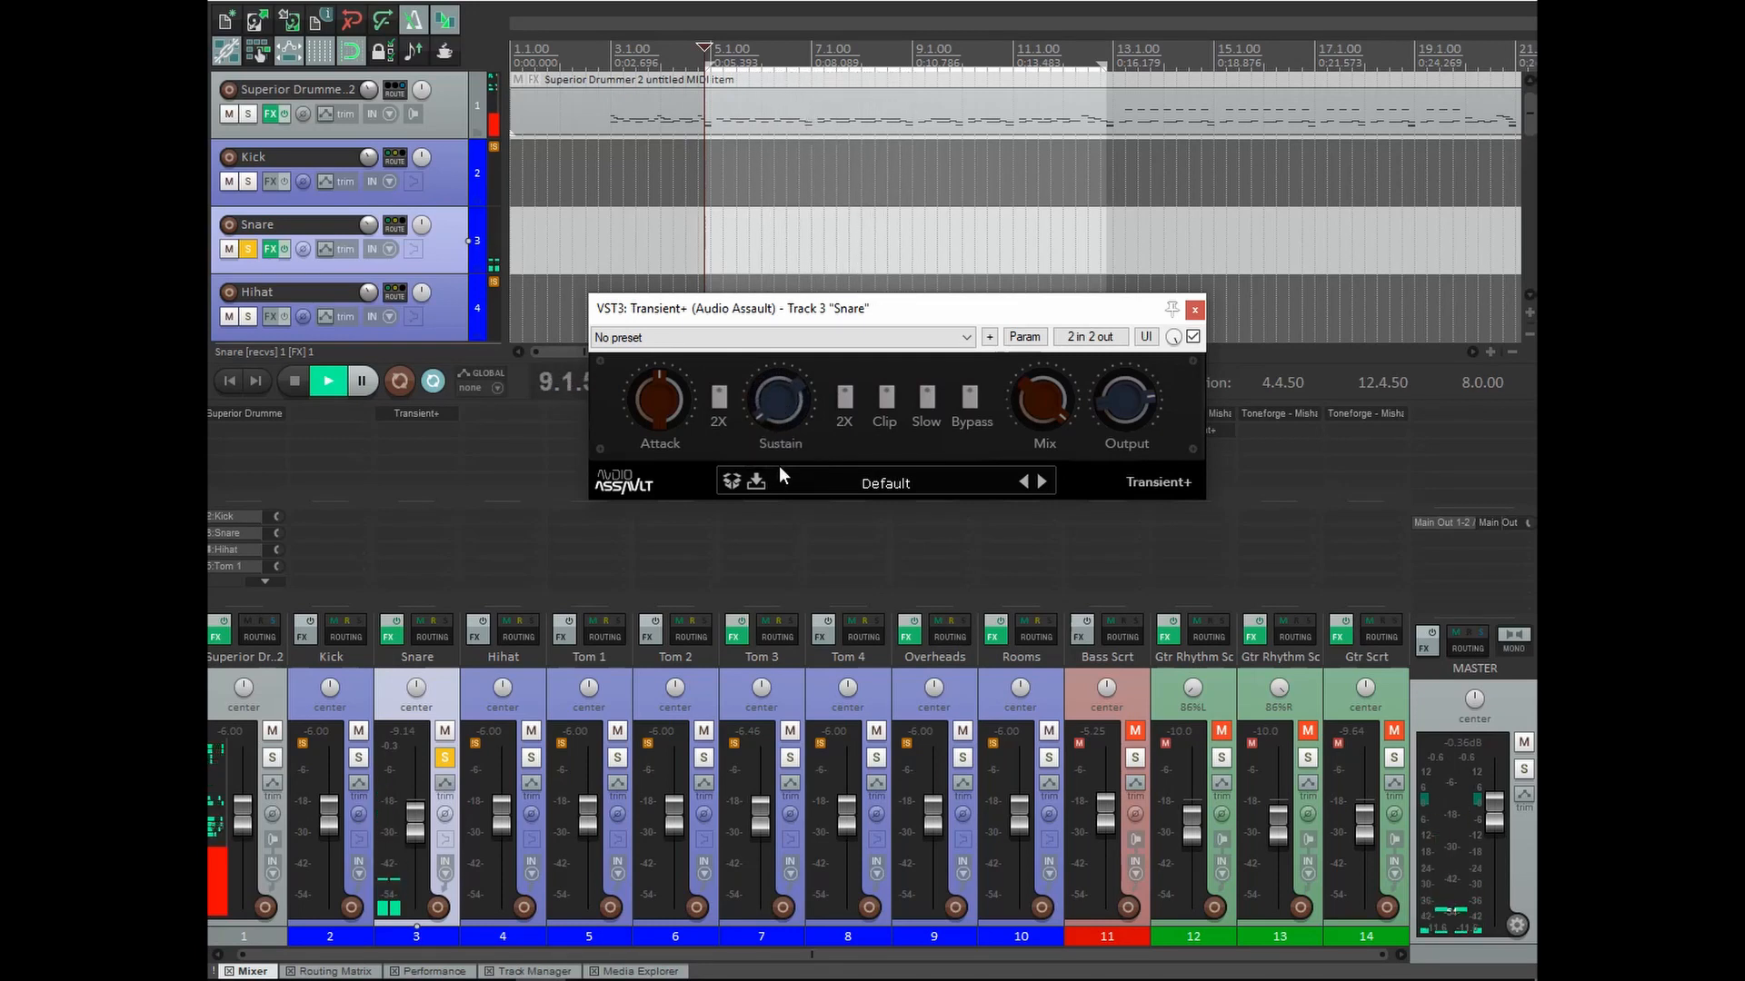
mouse_move(789, 419)
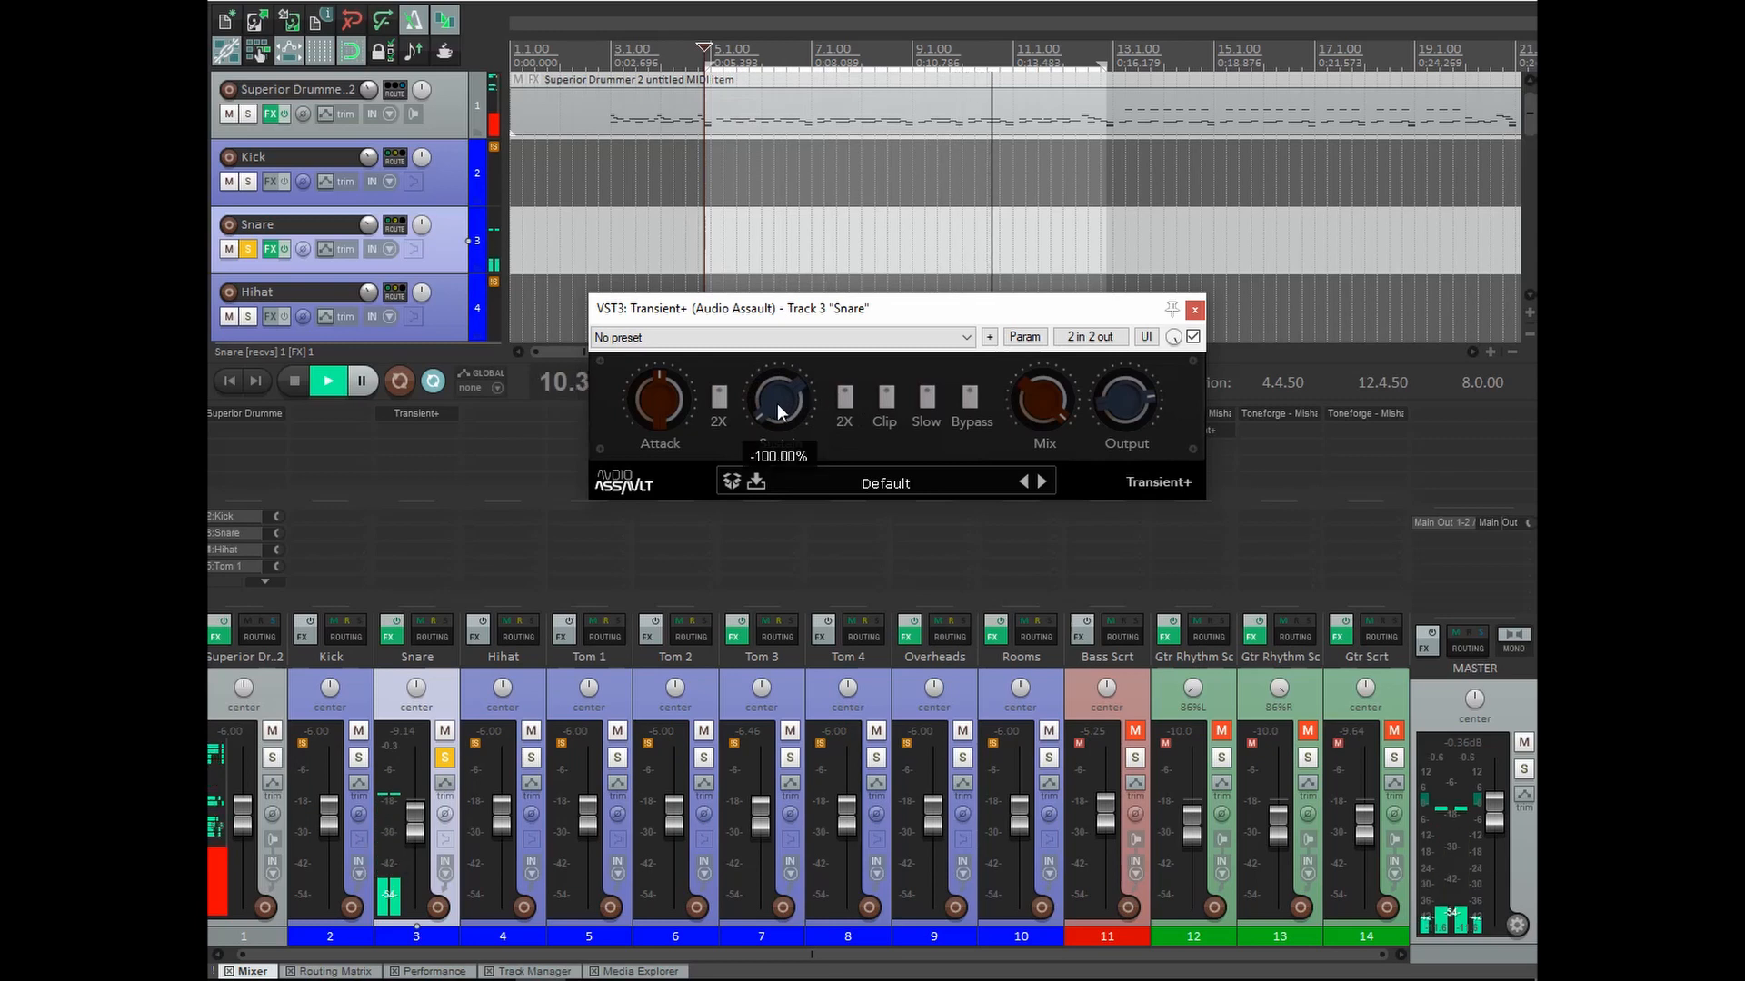
double_click(777, 404)
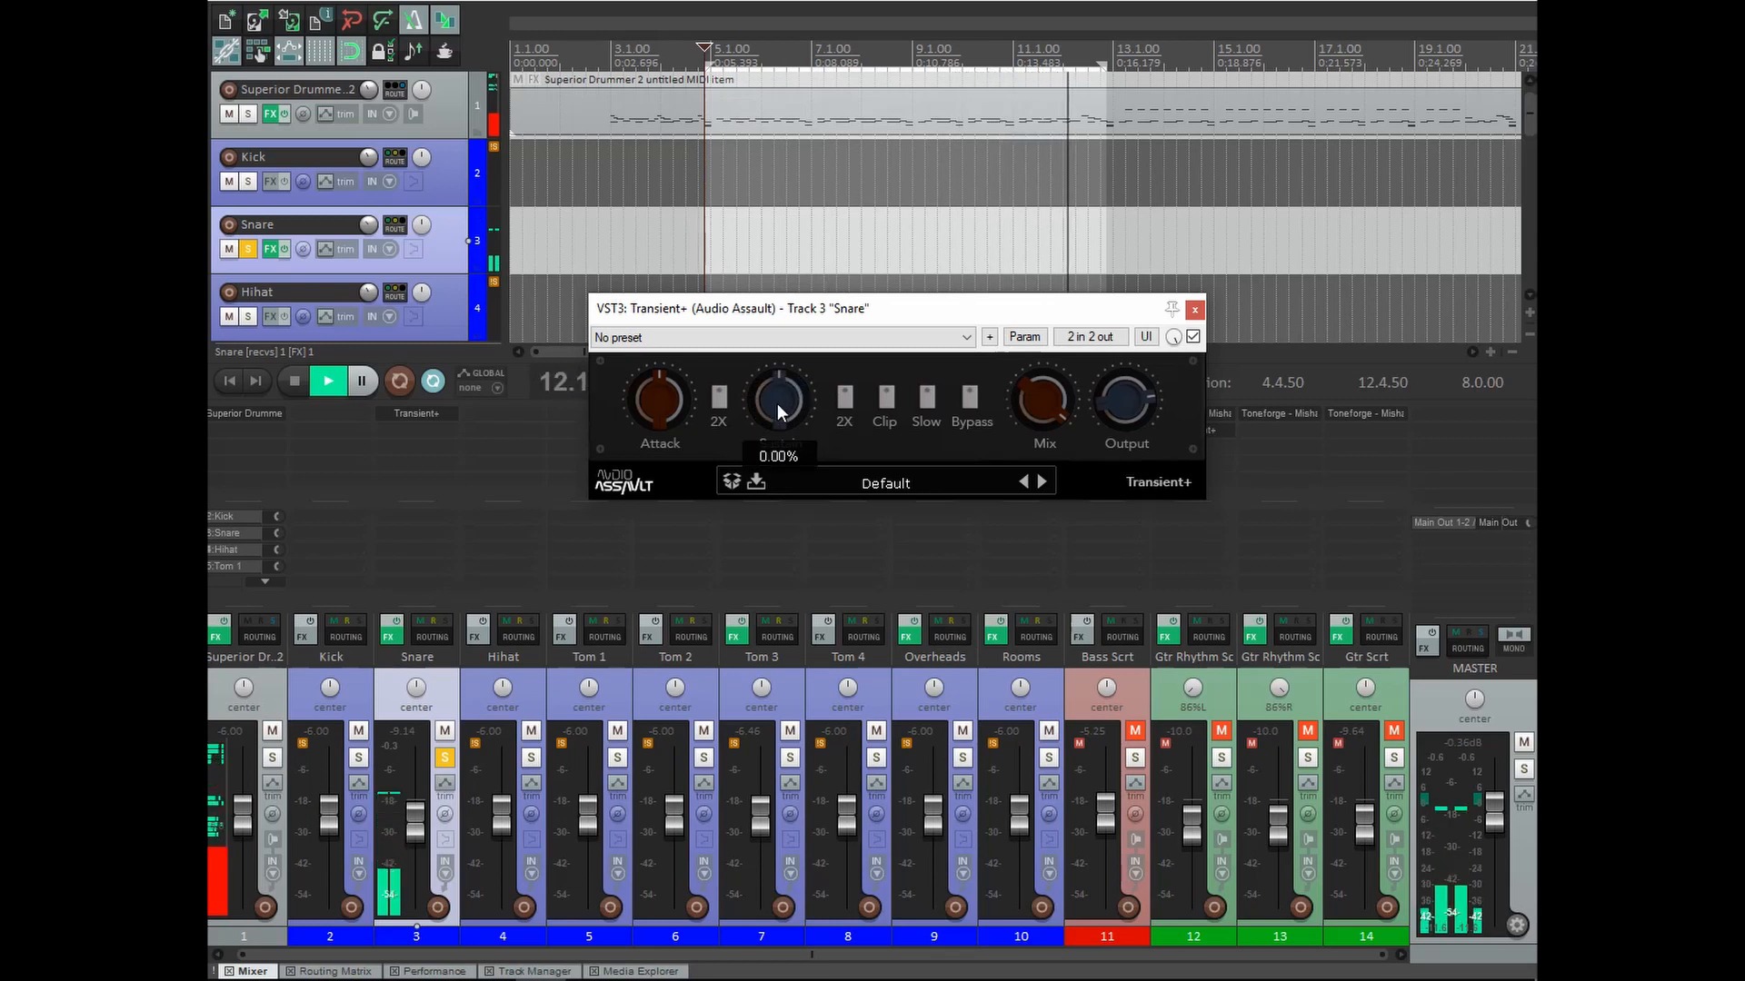
key(space)
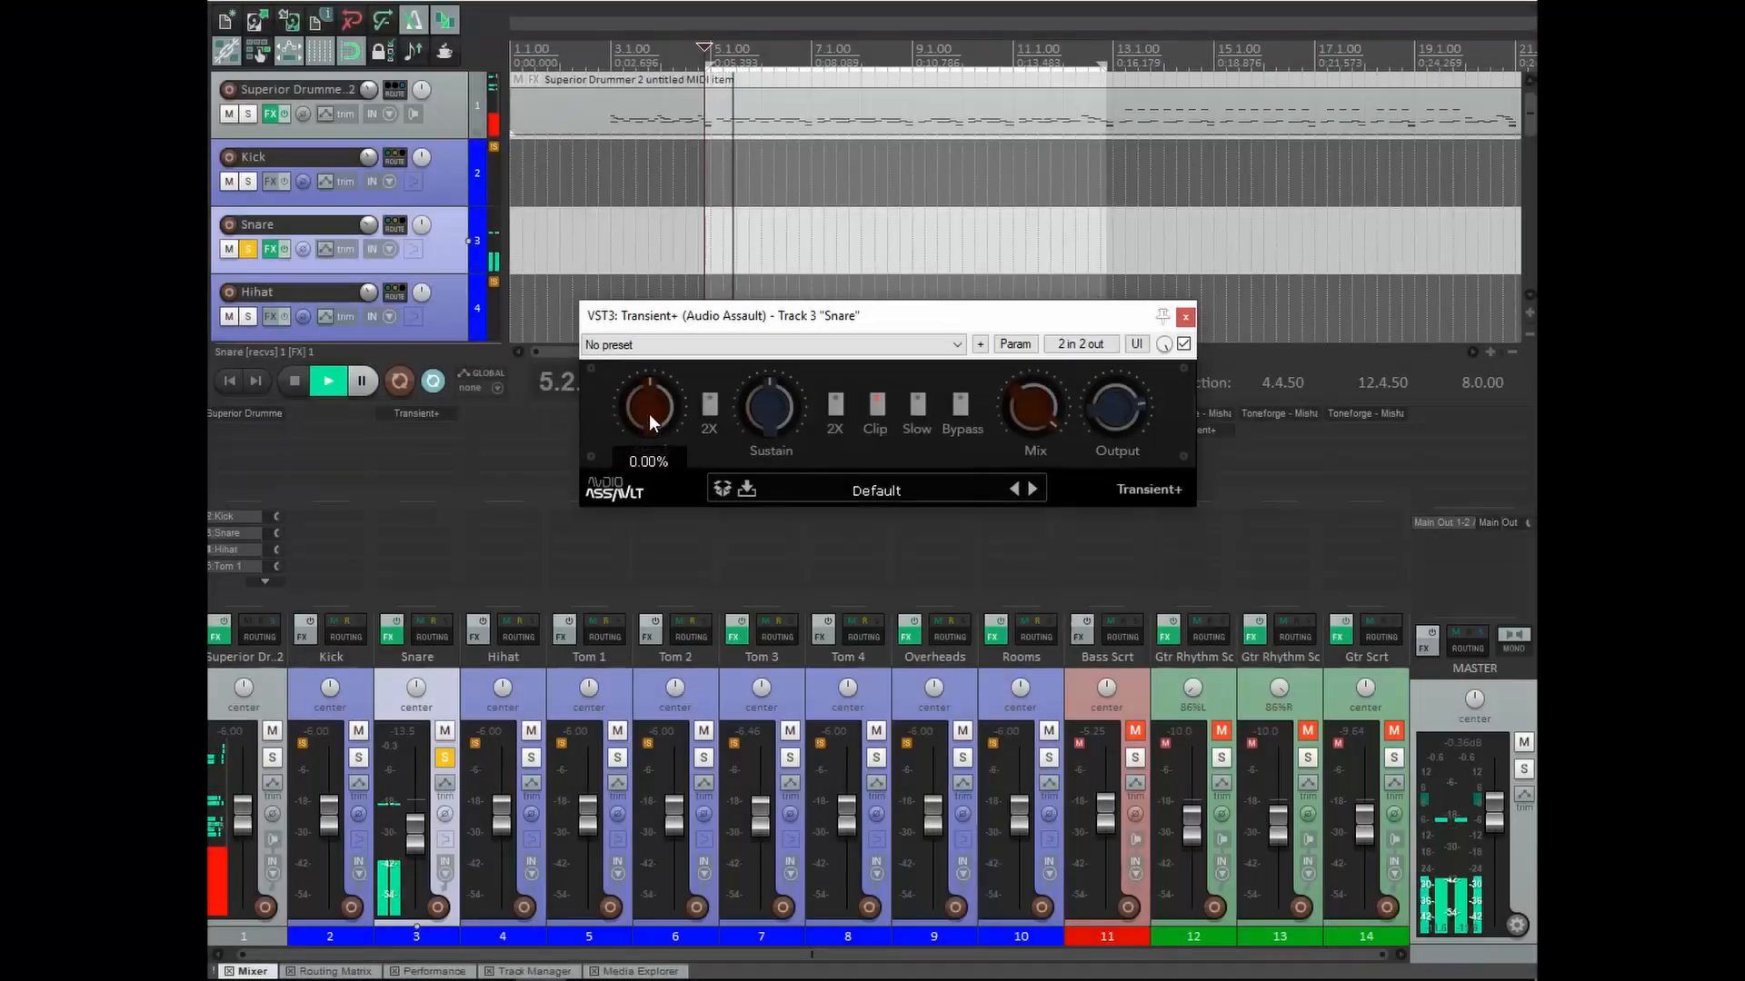
drag(649, 412, 658, 360)
click(707, 405)
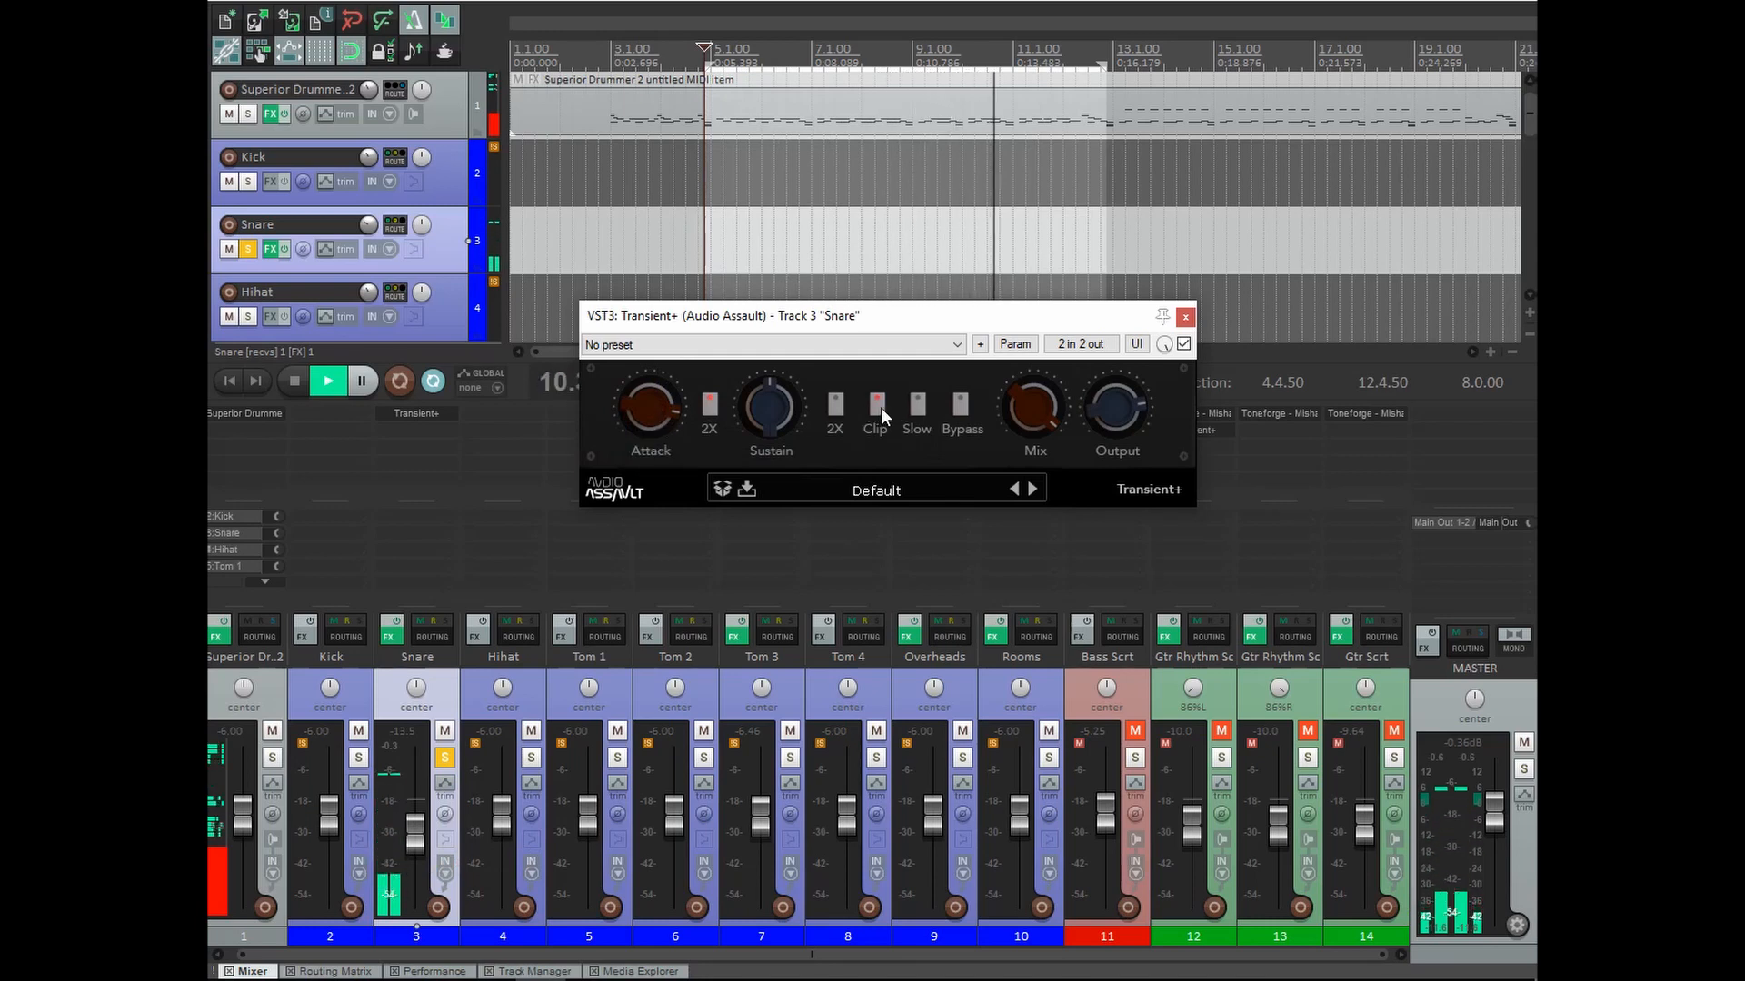
Ease Attack back to about 56%, enable Clip, raise Output to about 10.80%, and stop playback.
drag(665, 416, 662, 433)
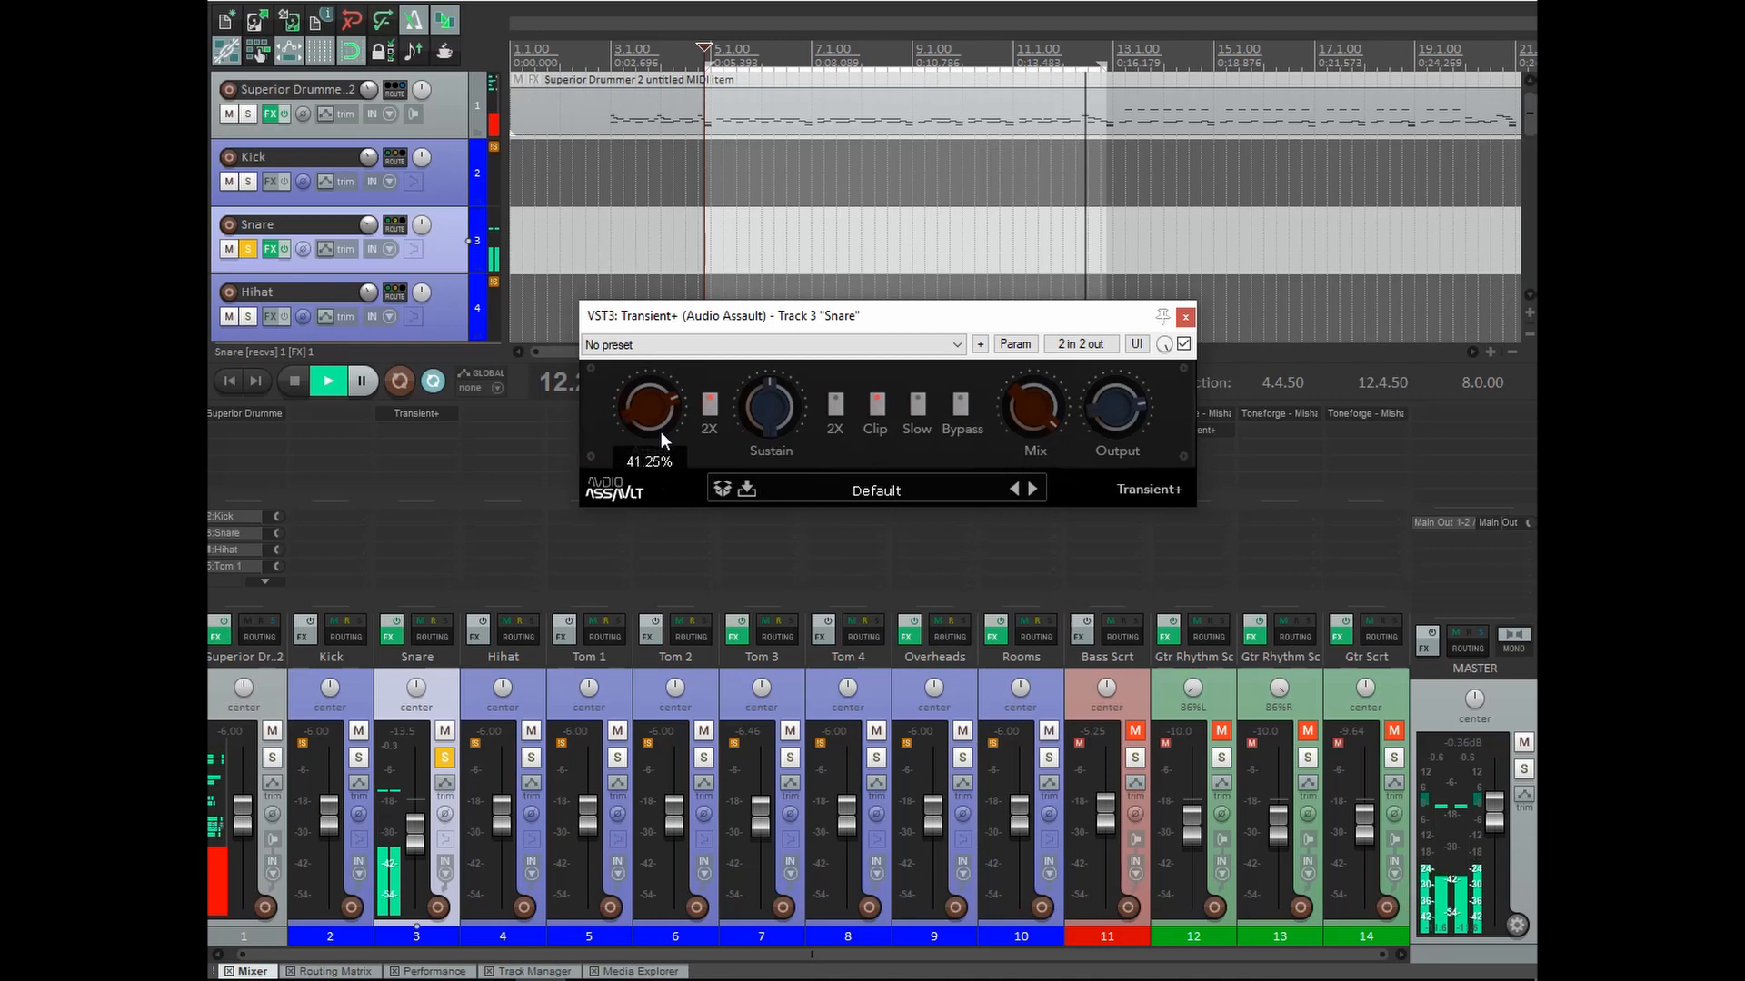
click(876, 406)
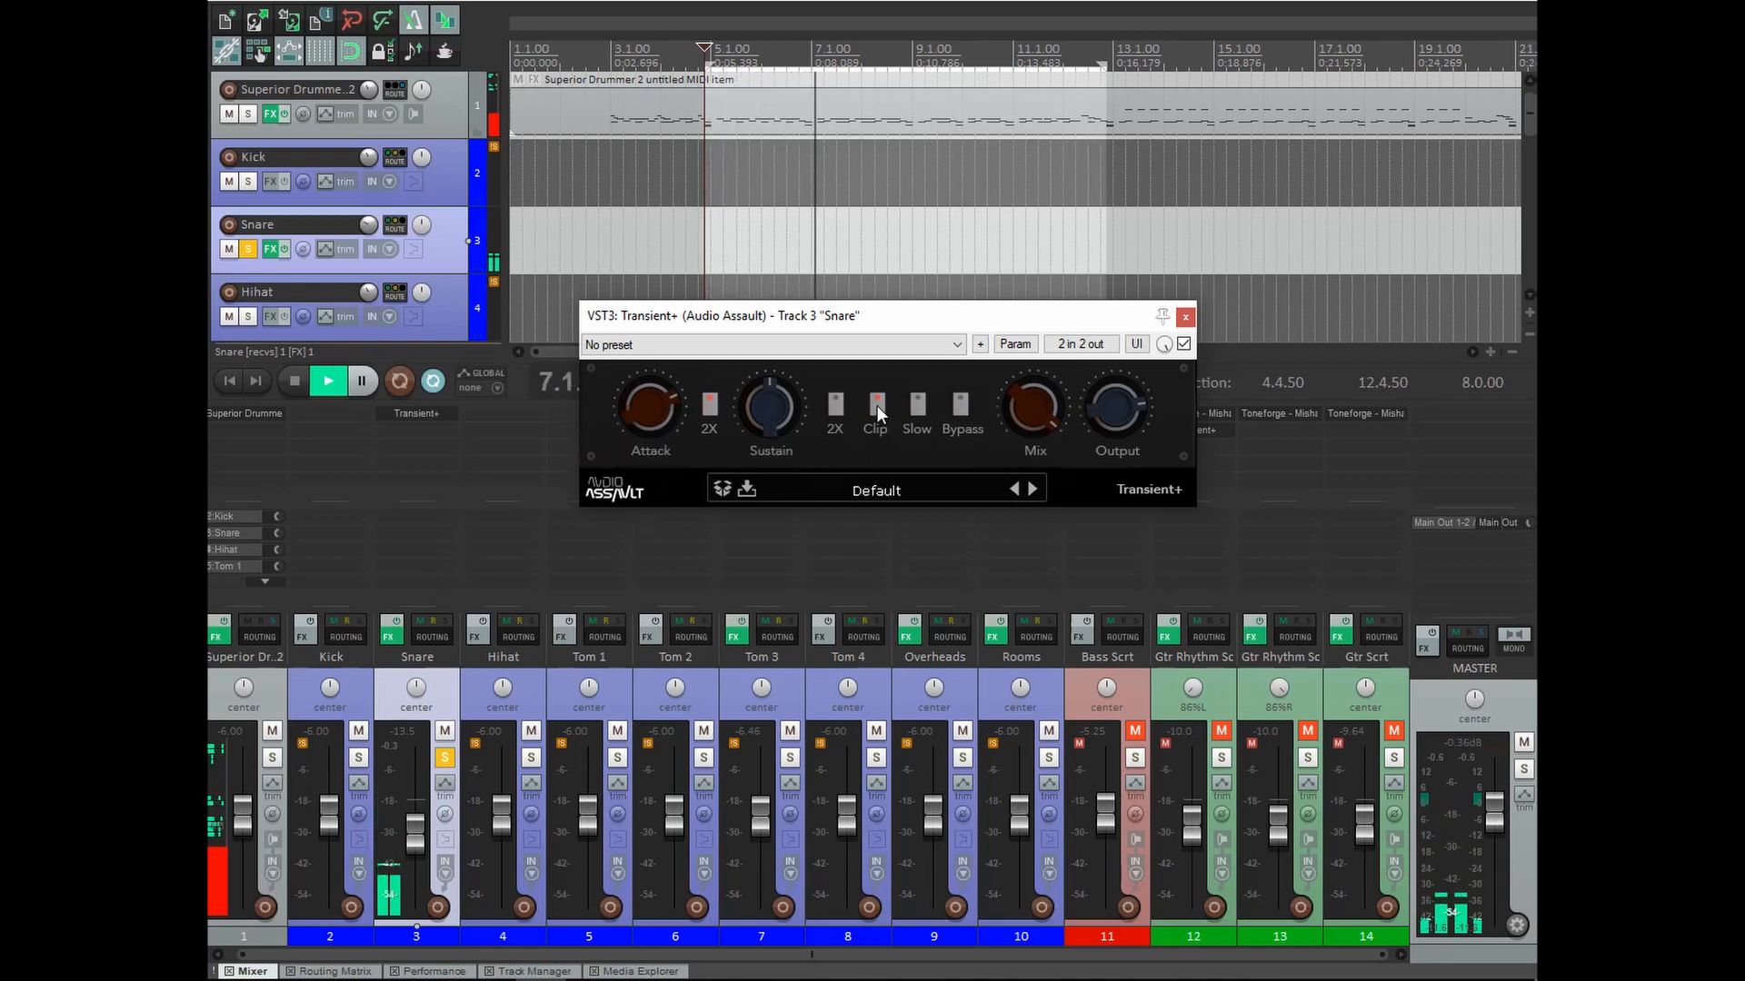
mouse_move(1143, 419)
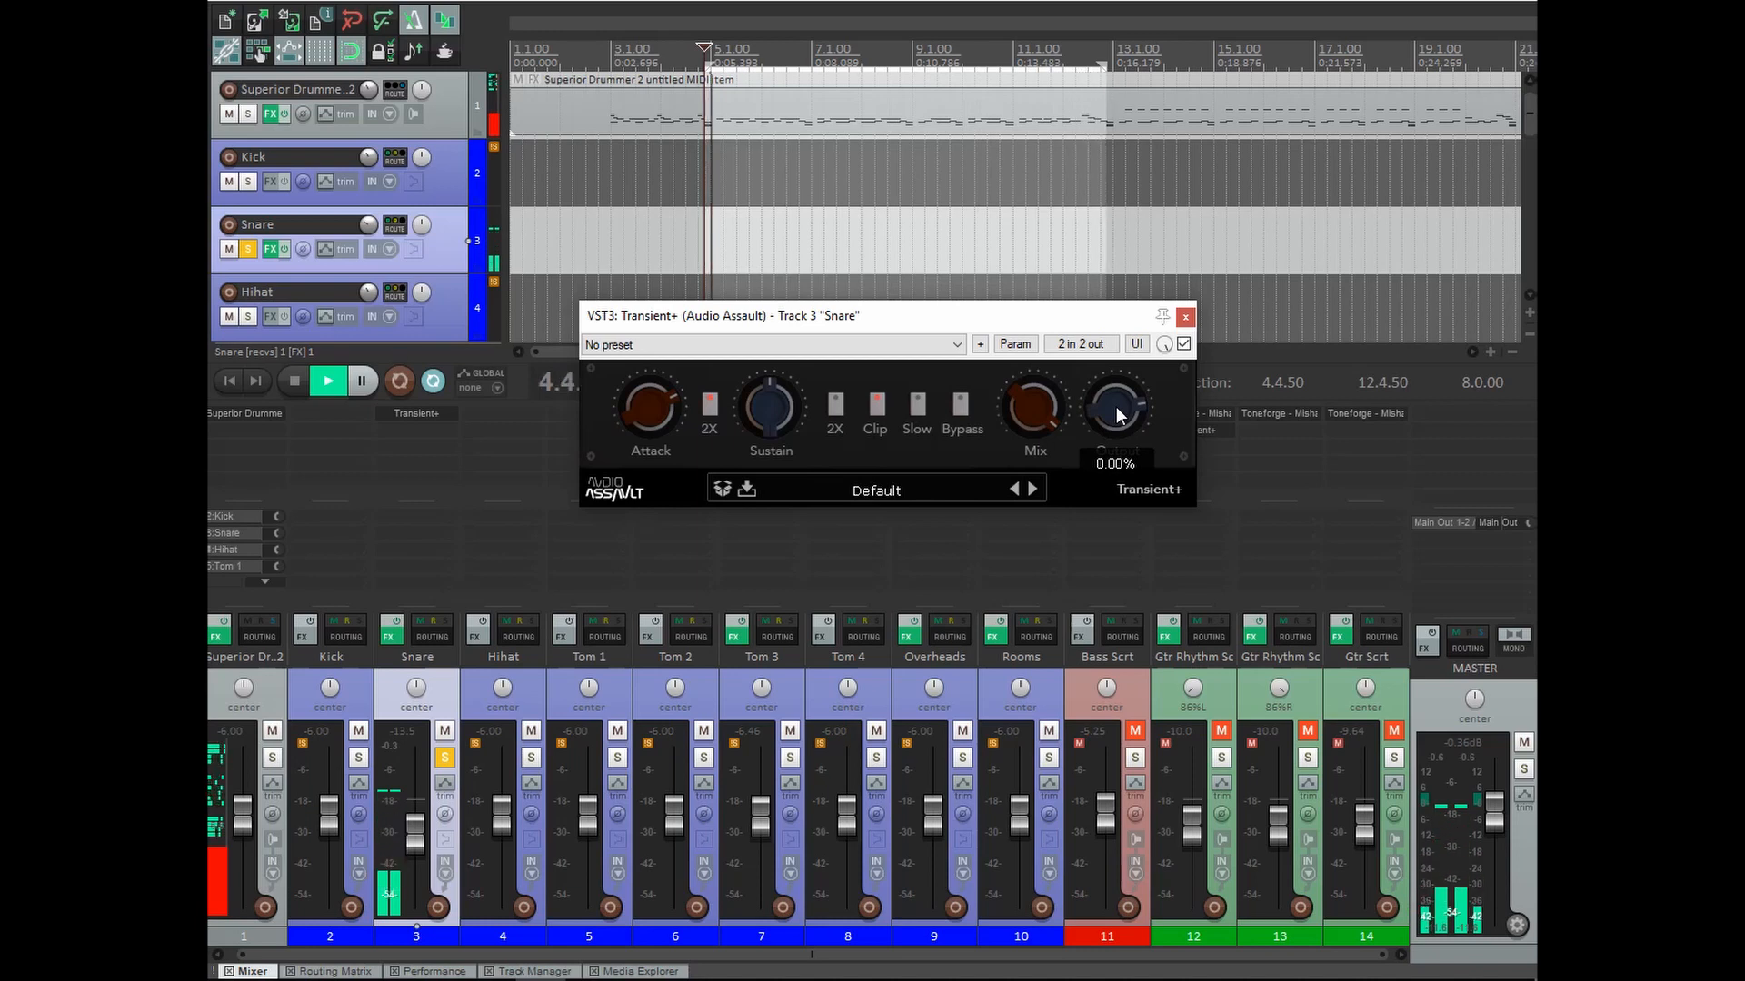
drag(1118, 412, 1114, 401)
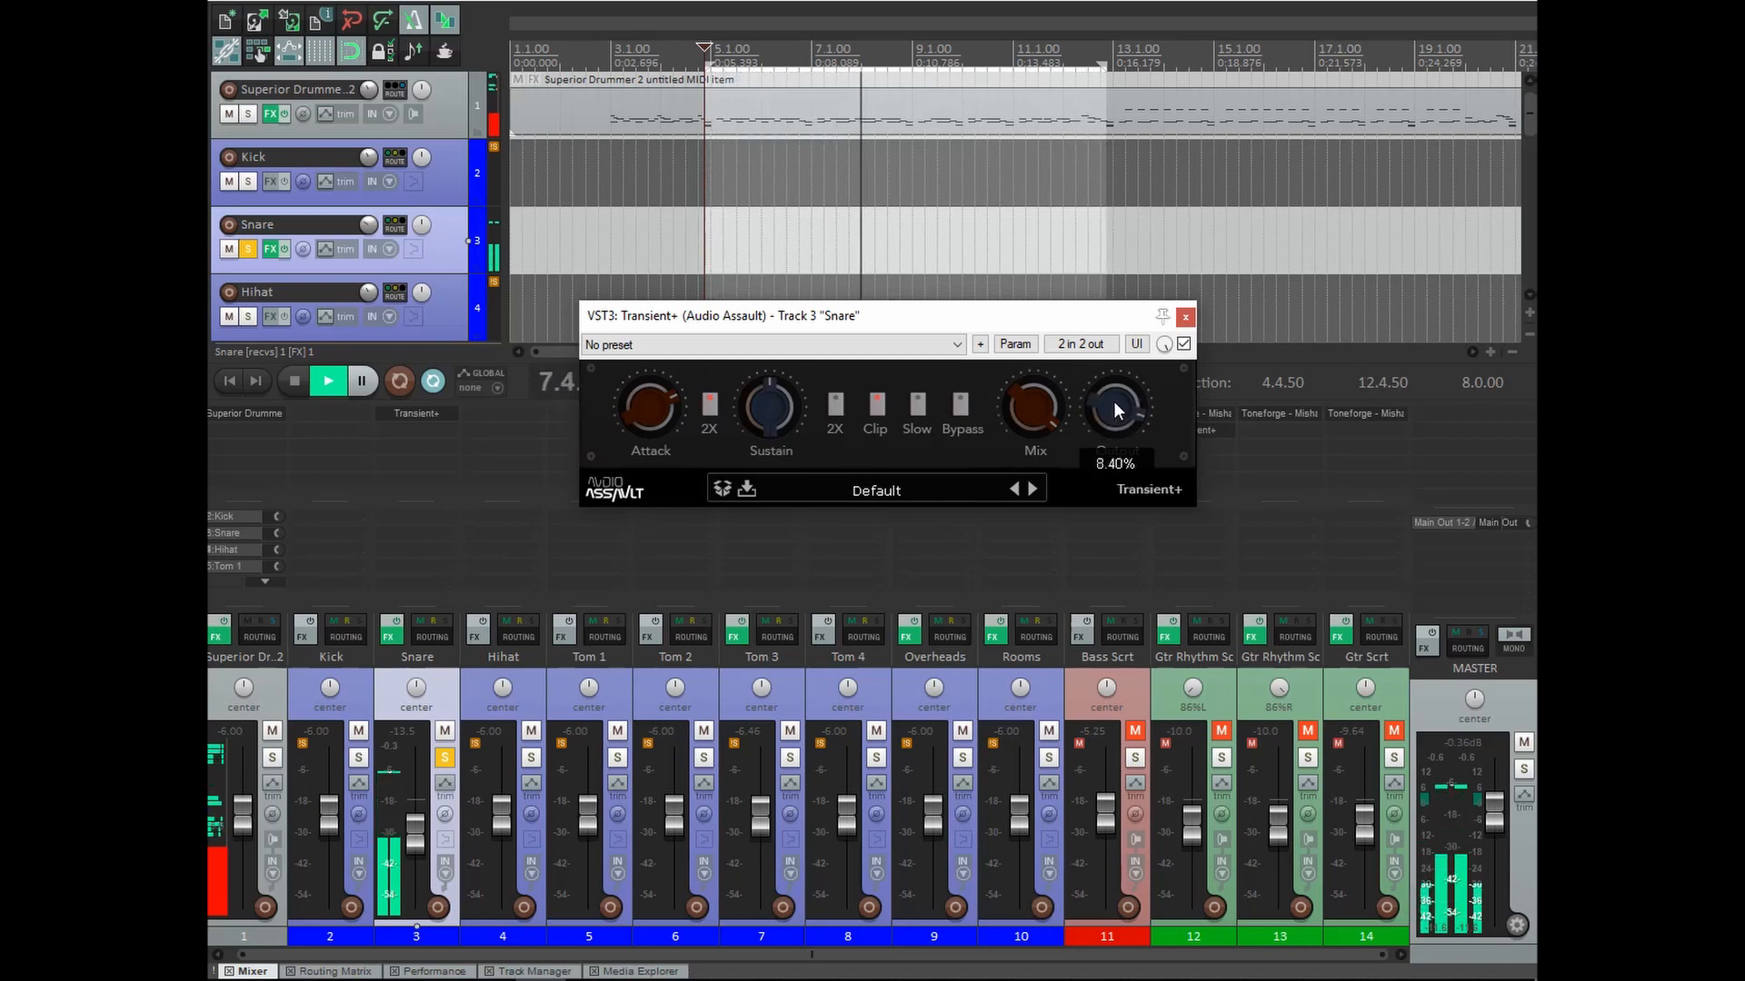
click(878, 409)
drag(1127, 420, 1123, 412)
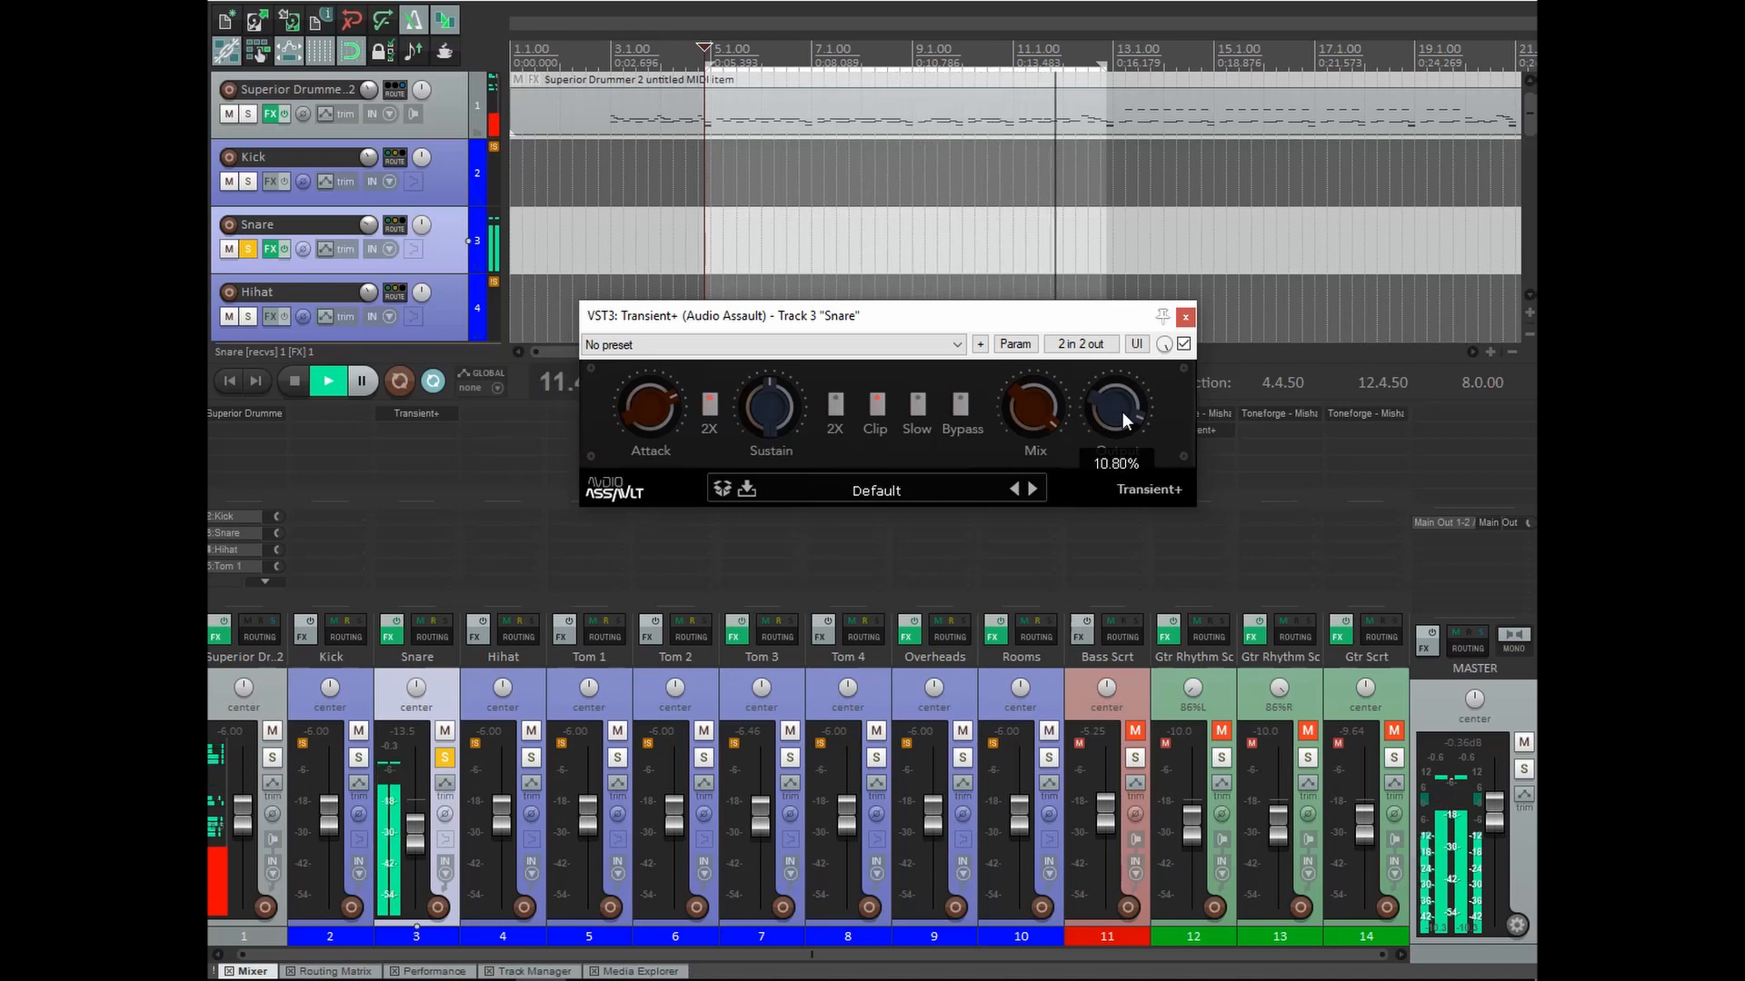
key(space)
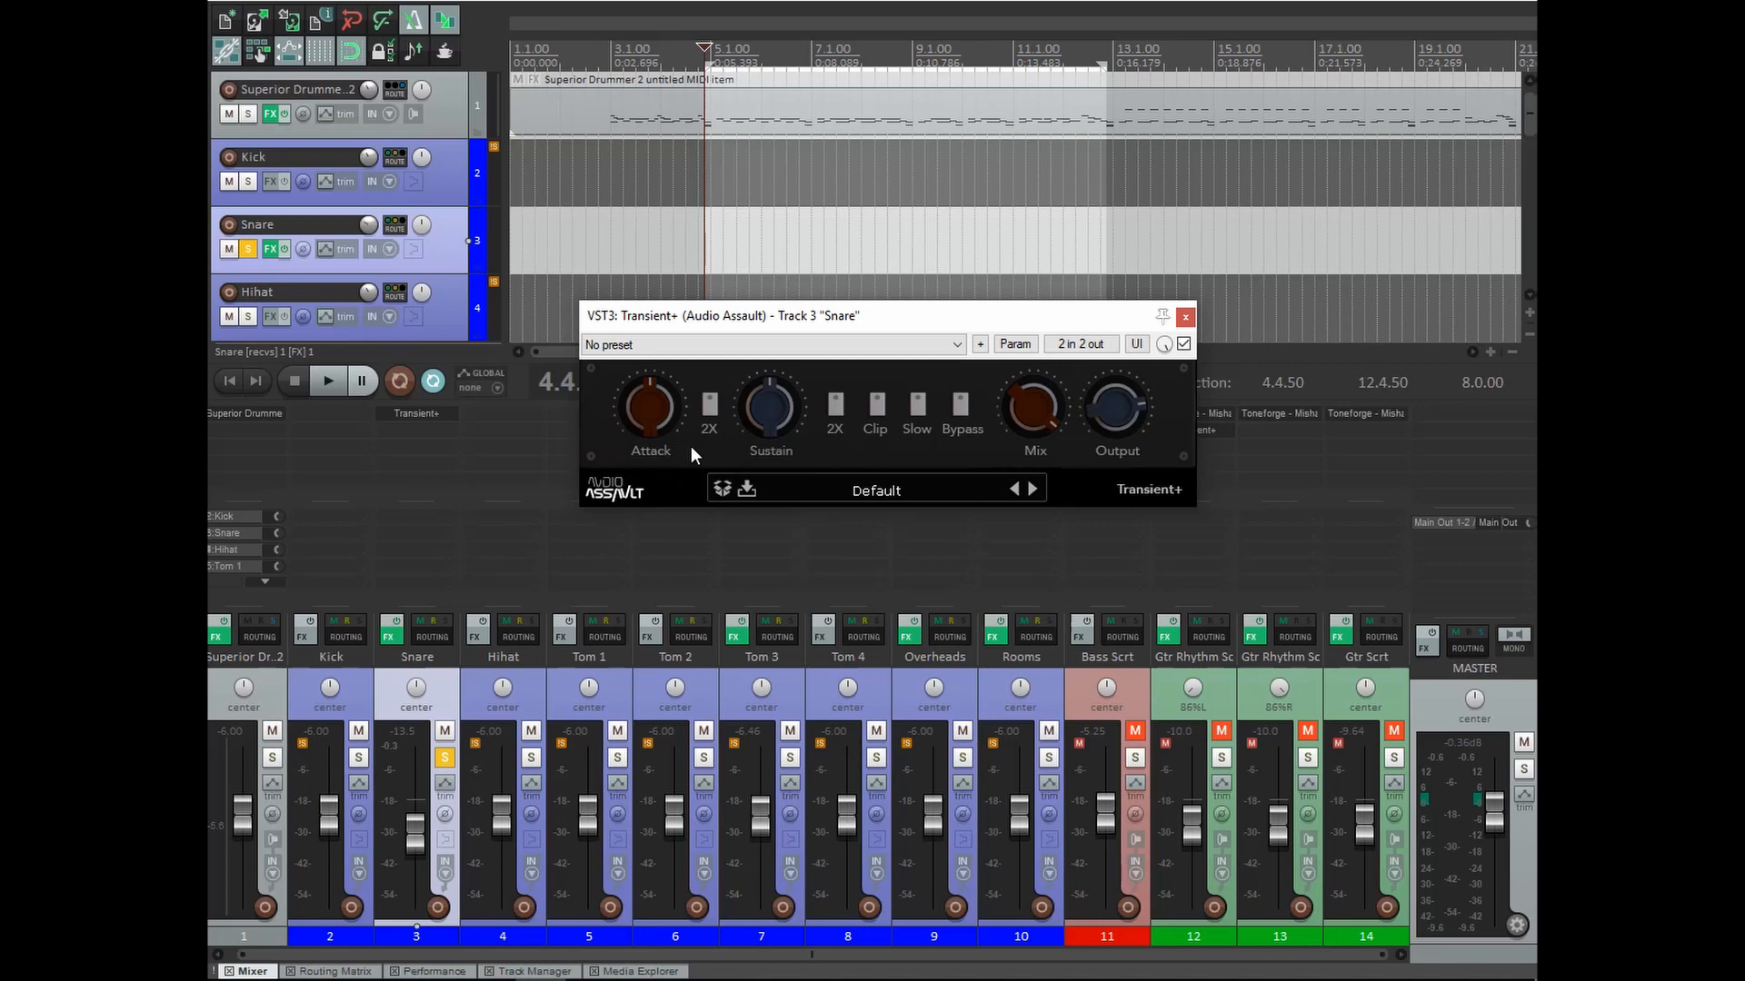
With playback running, push the Snare's Attack higher with 2X on and raise the Snare fader.
key(space)
drag(654, 423, 647, 379)
drag(410, 836, 405, 818)
mouse_move(643, 413)
mouse_down()
mouse_move(641, 387)
mouse_move(700, 403)
mouse_move(650, 433)
mouse_move(656, 411)
mouse_up()
click(707, 405)
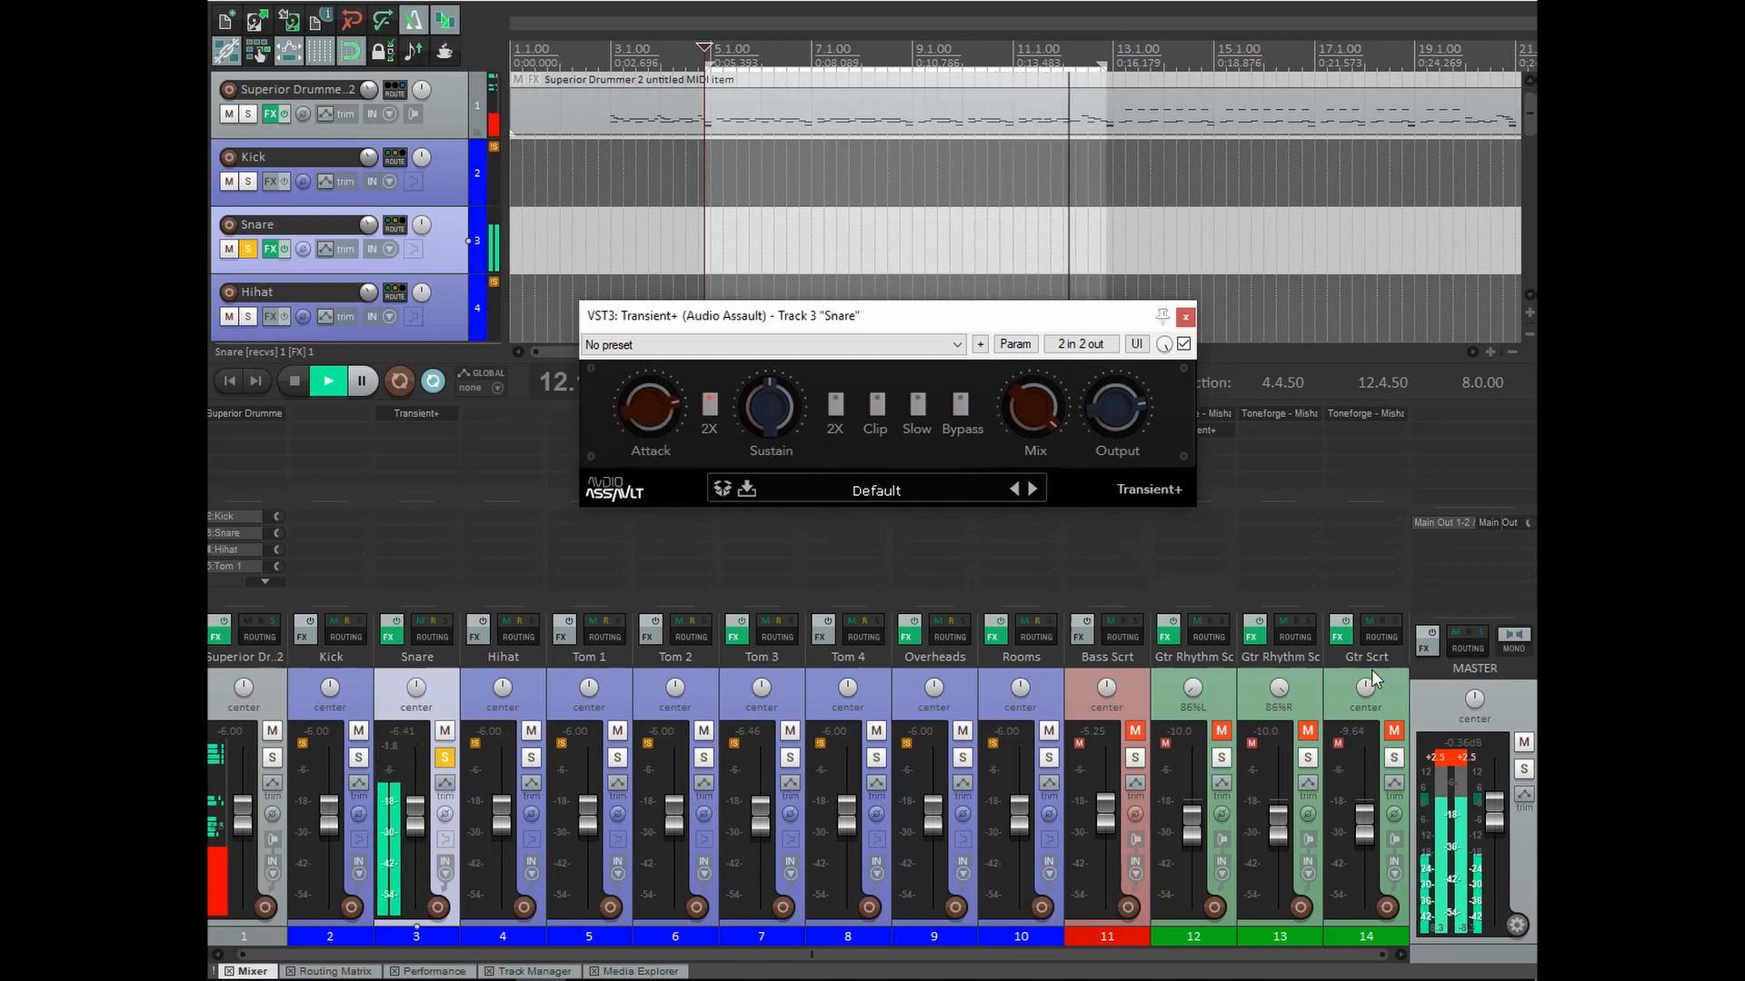
click(1451, 758)
Set Sustain to about 51% and Mix to about 35%, compare against bypass, then stop playback.
drag(763, 411, 774, 370)
mouse_move(1039, 407)
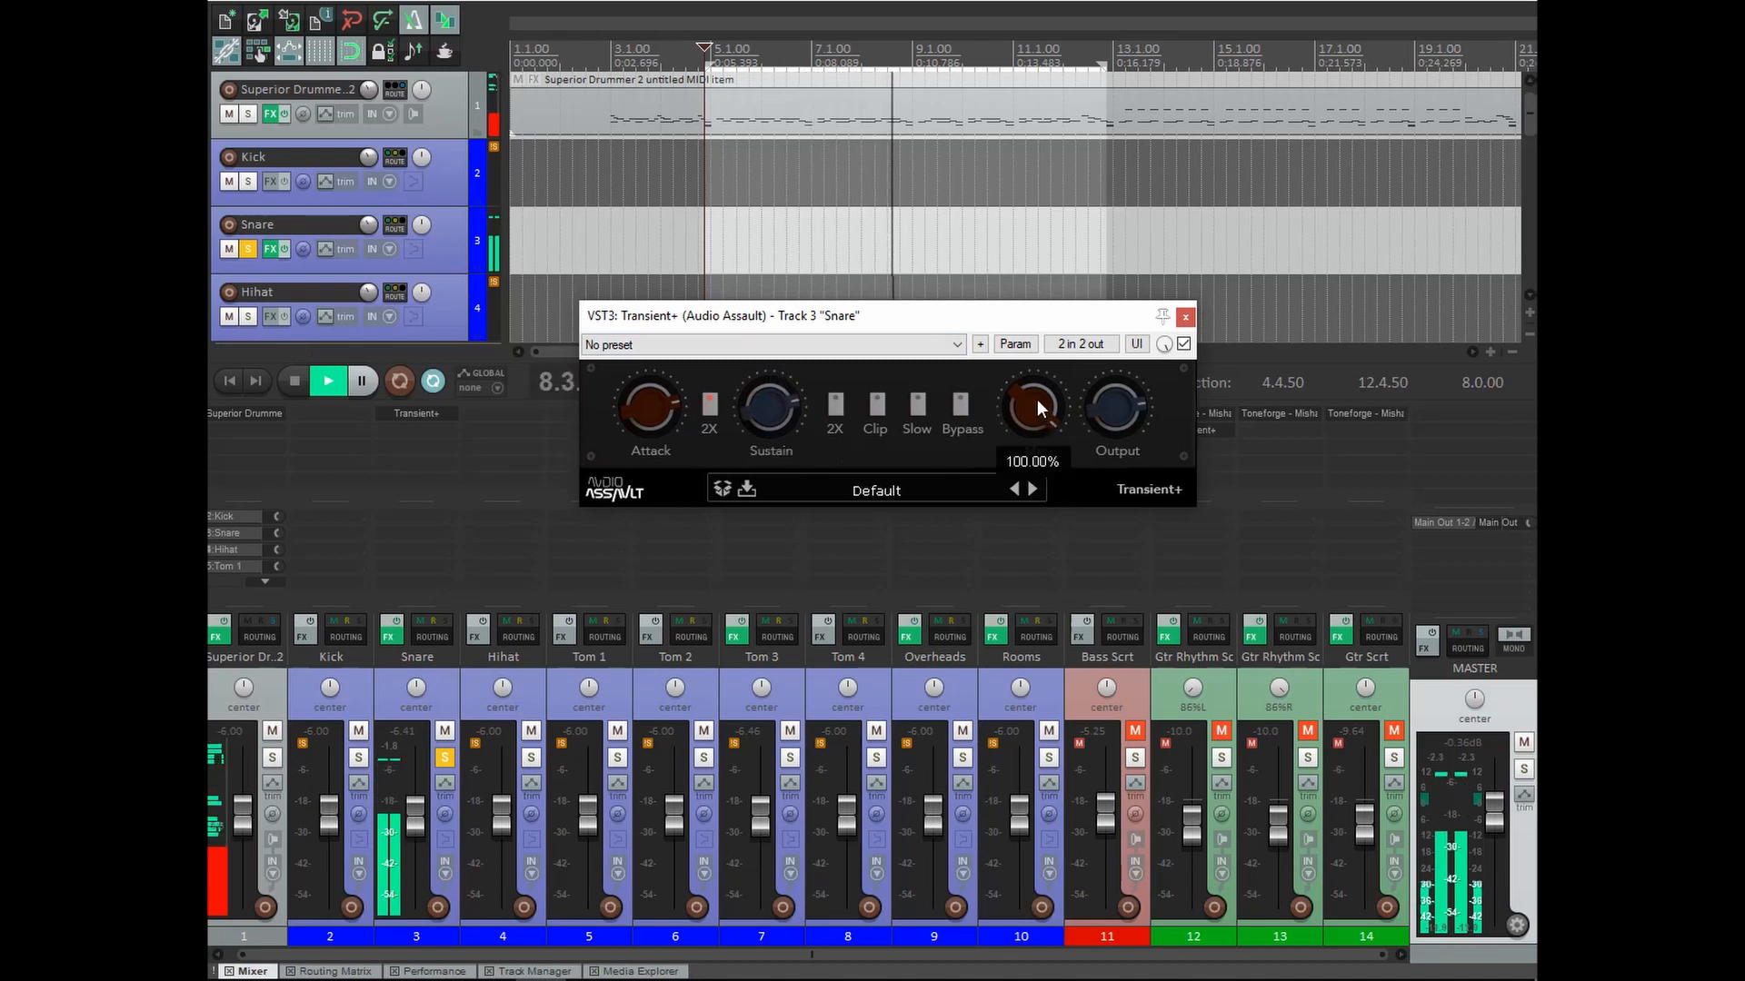
drag(1038, 400, 1022, 450)
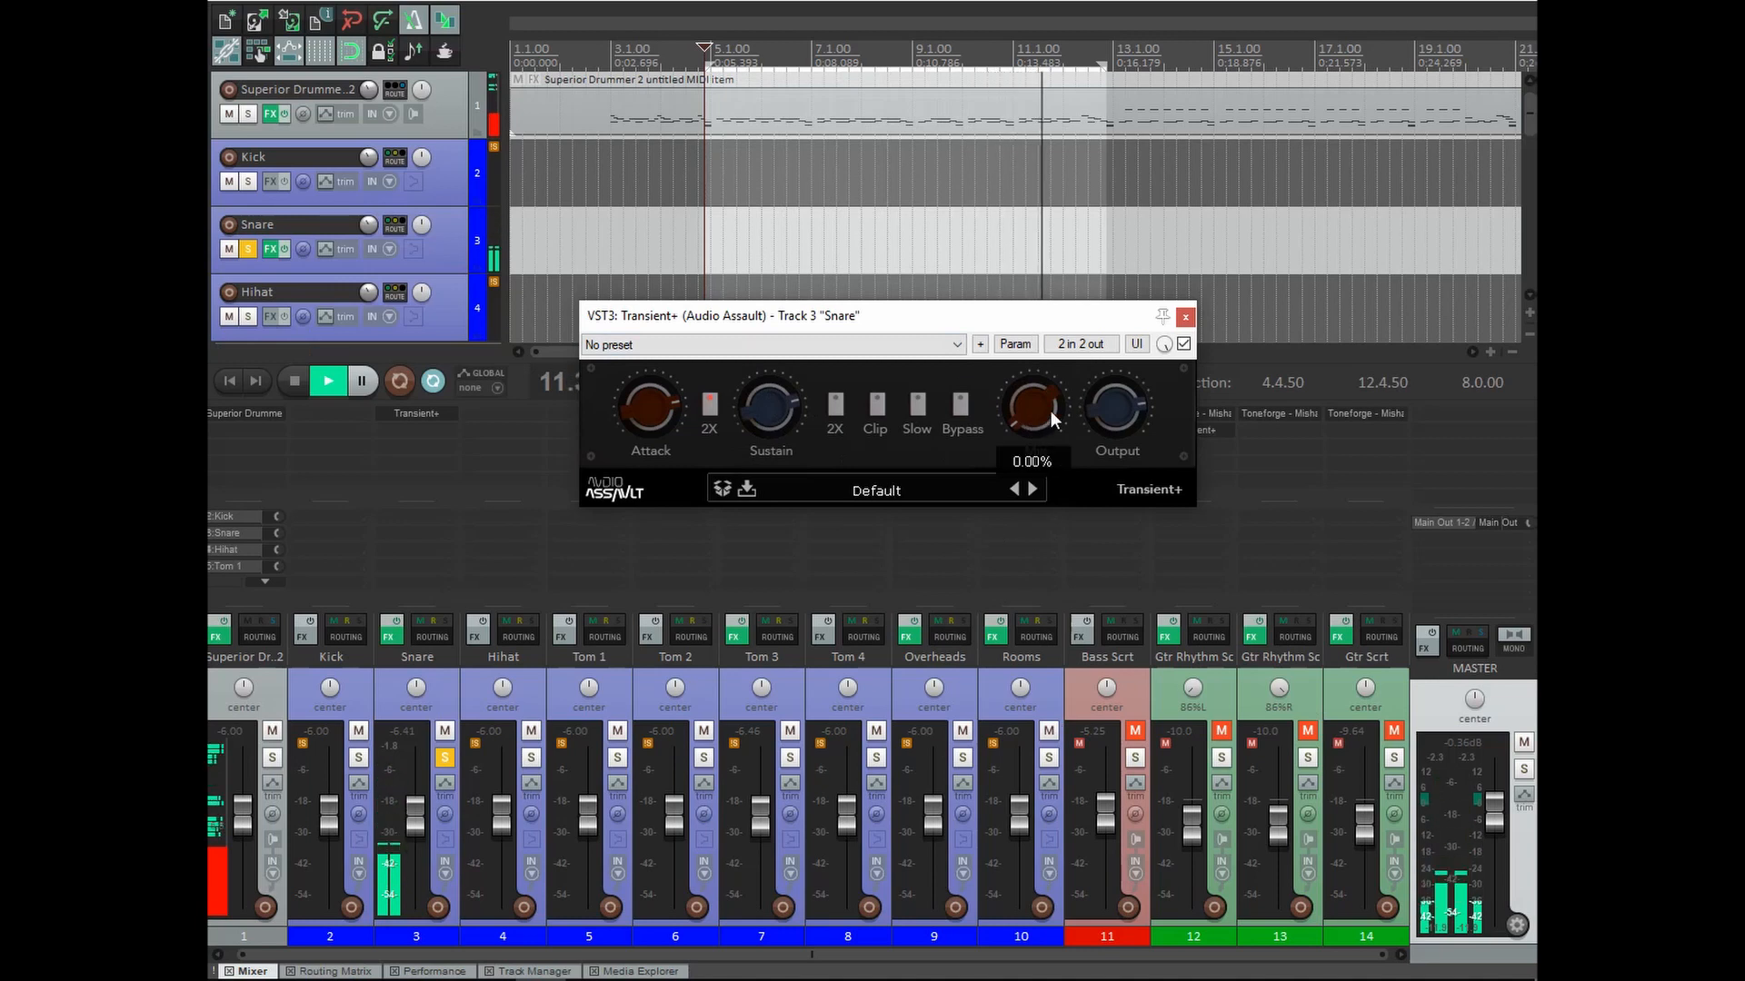
mouse_move(1028, 411)
mouse_down()
mouse_move(1033, 351)
mouse_move(1034, 407)
mouse_up()
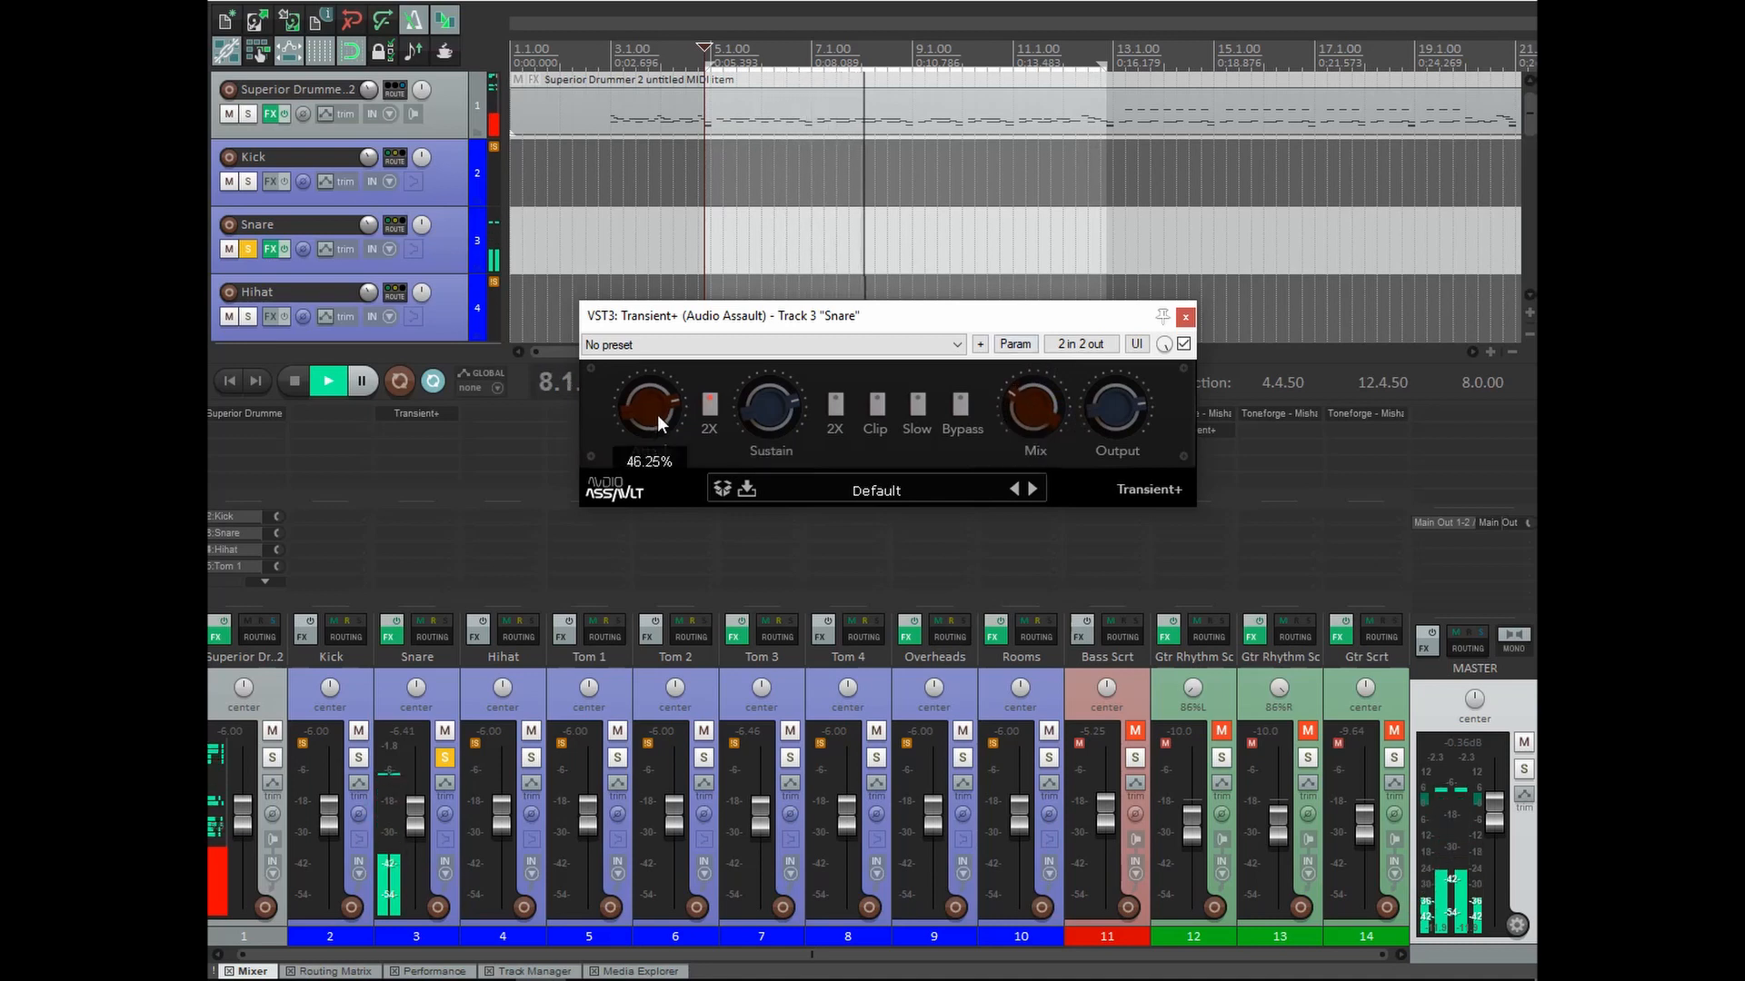
drag(1033, 417, 1029, 411)
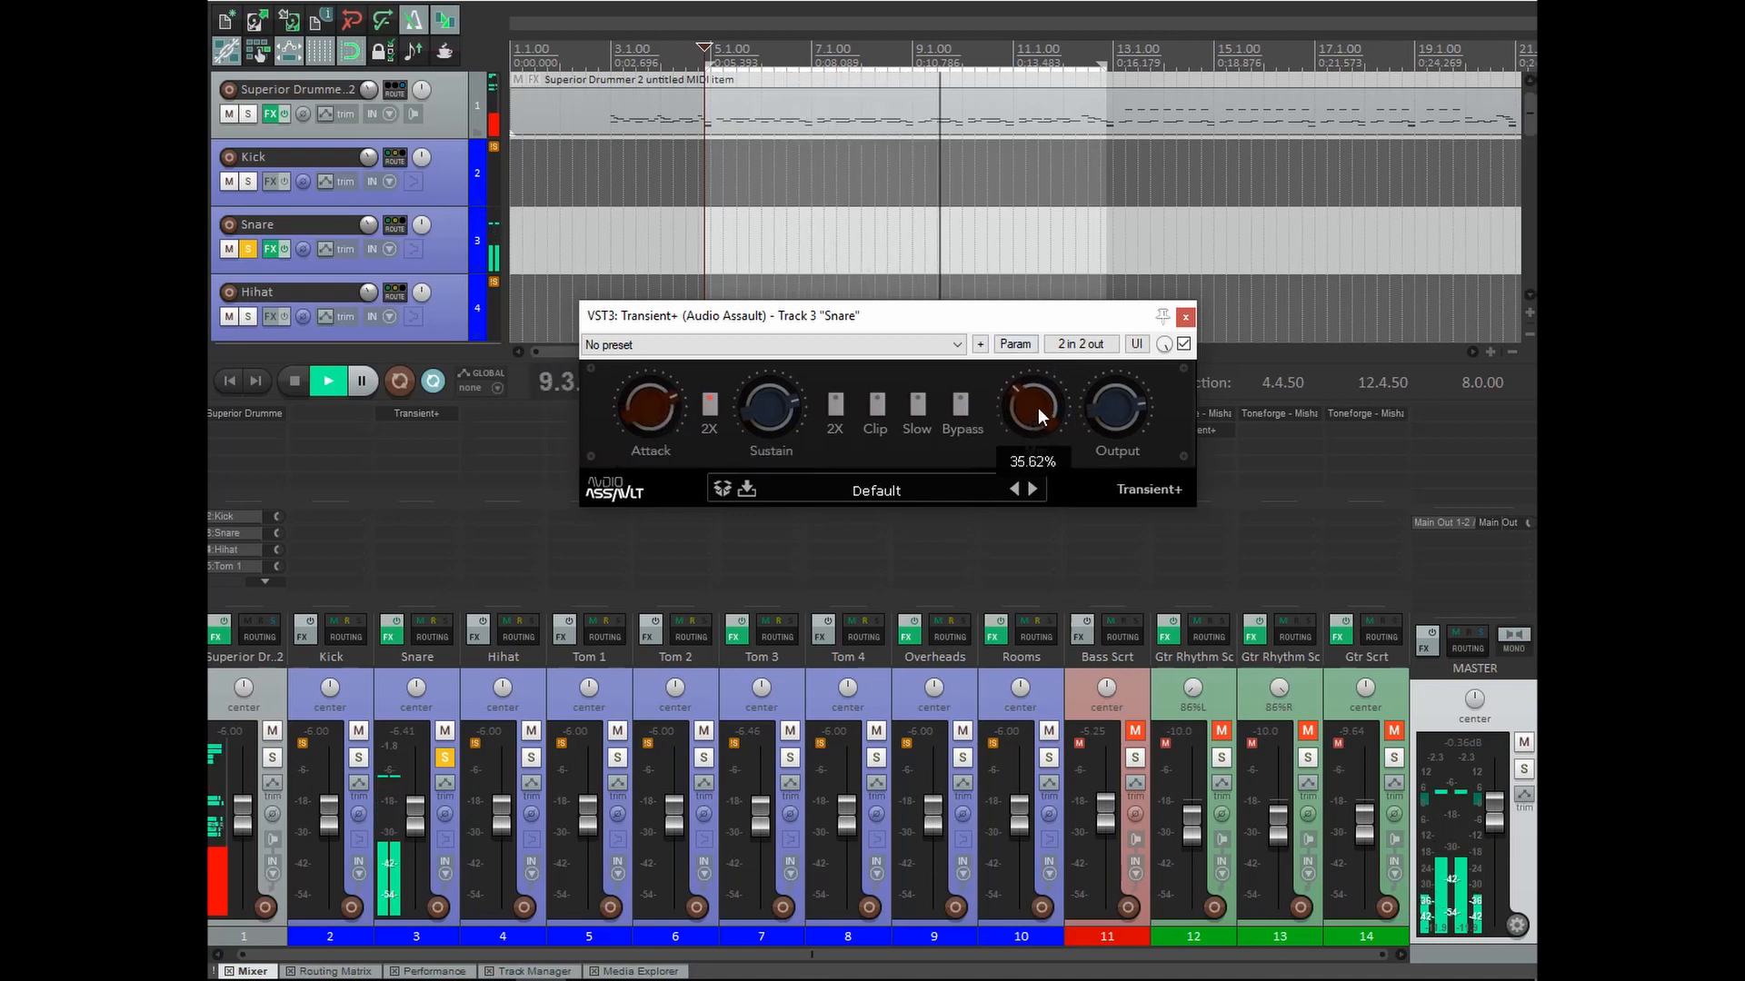
click(961, 407)
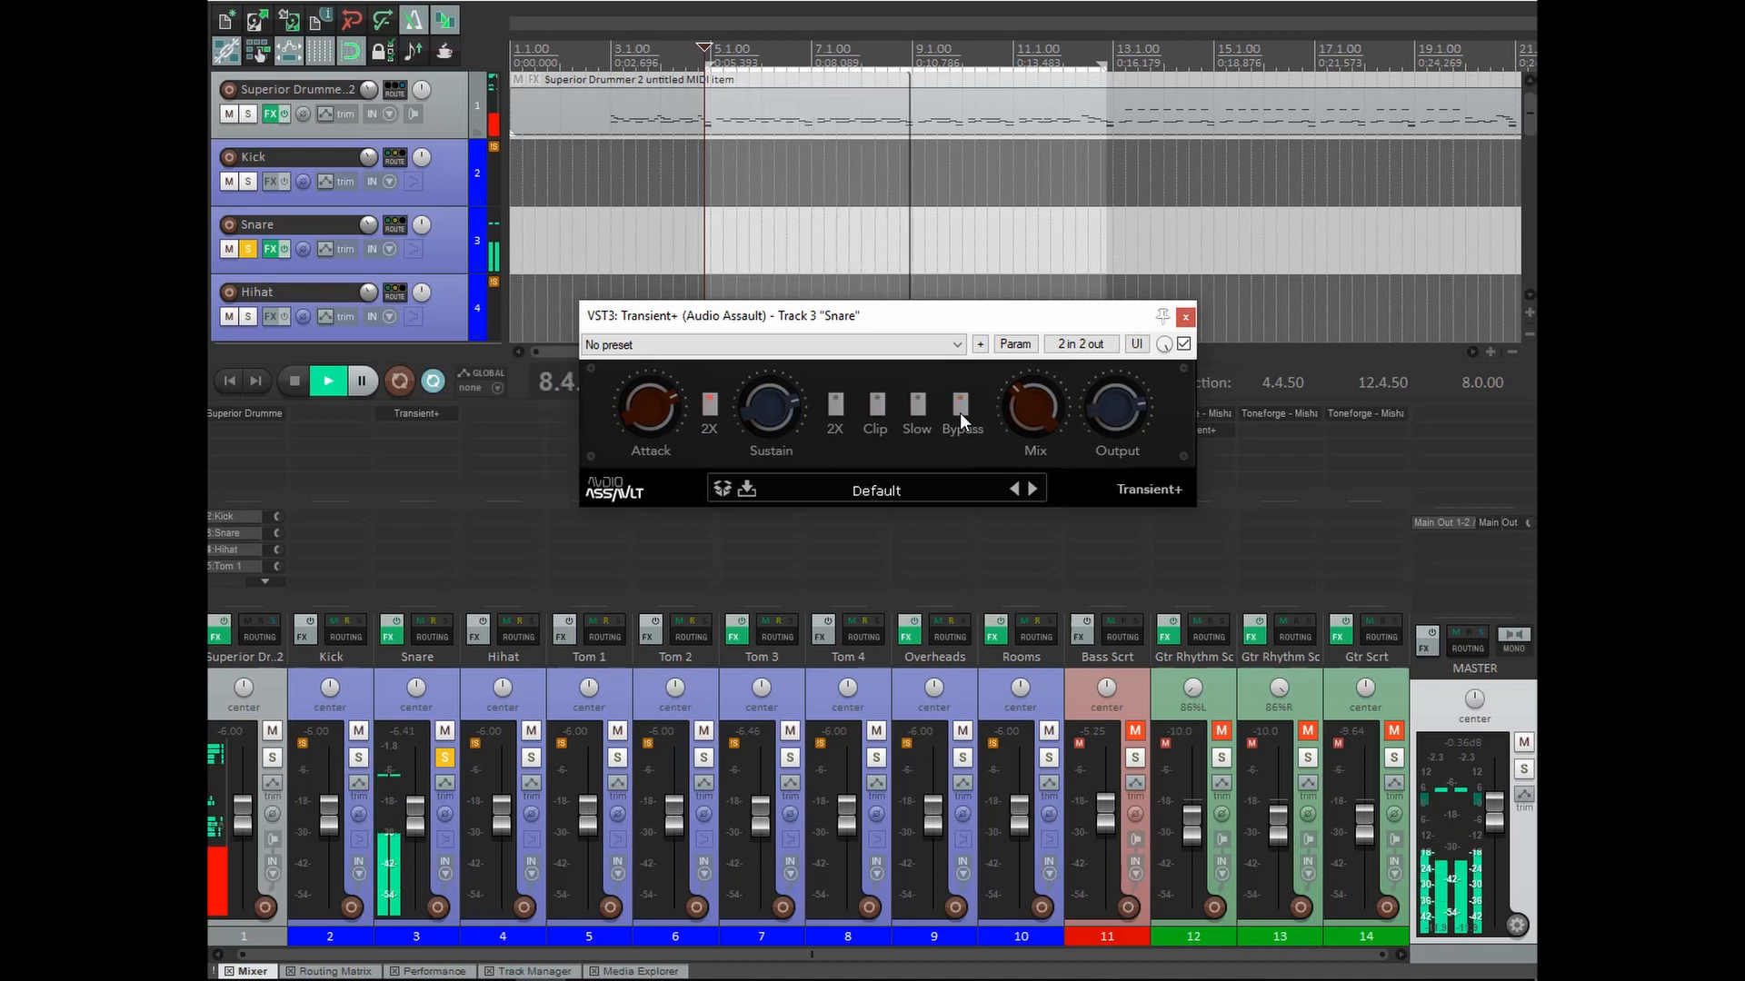
click(960, 413)
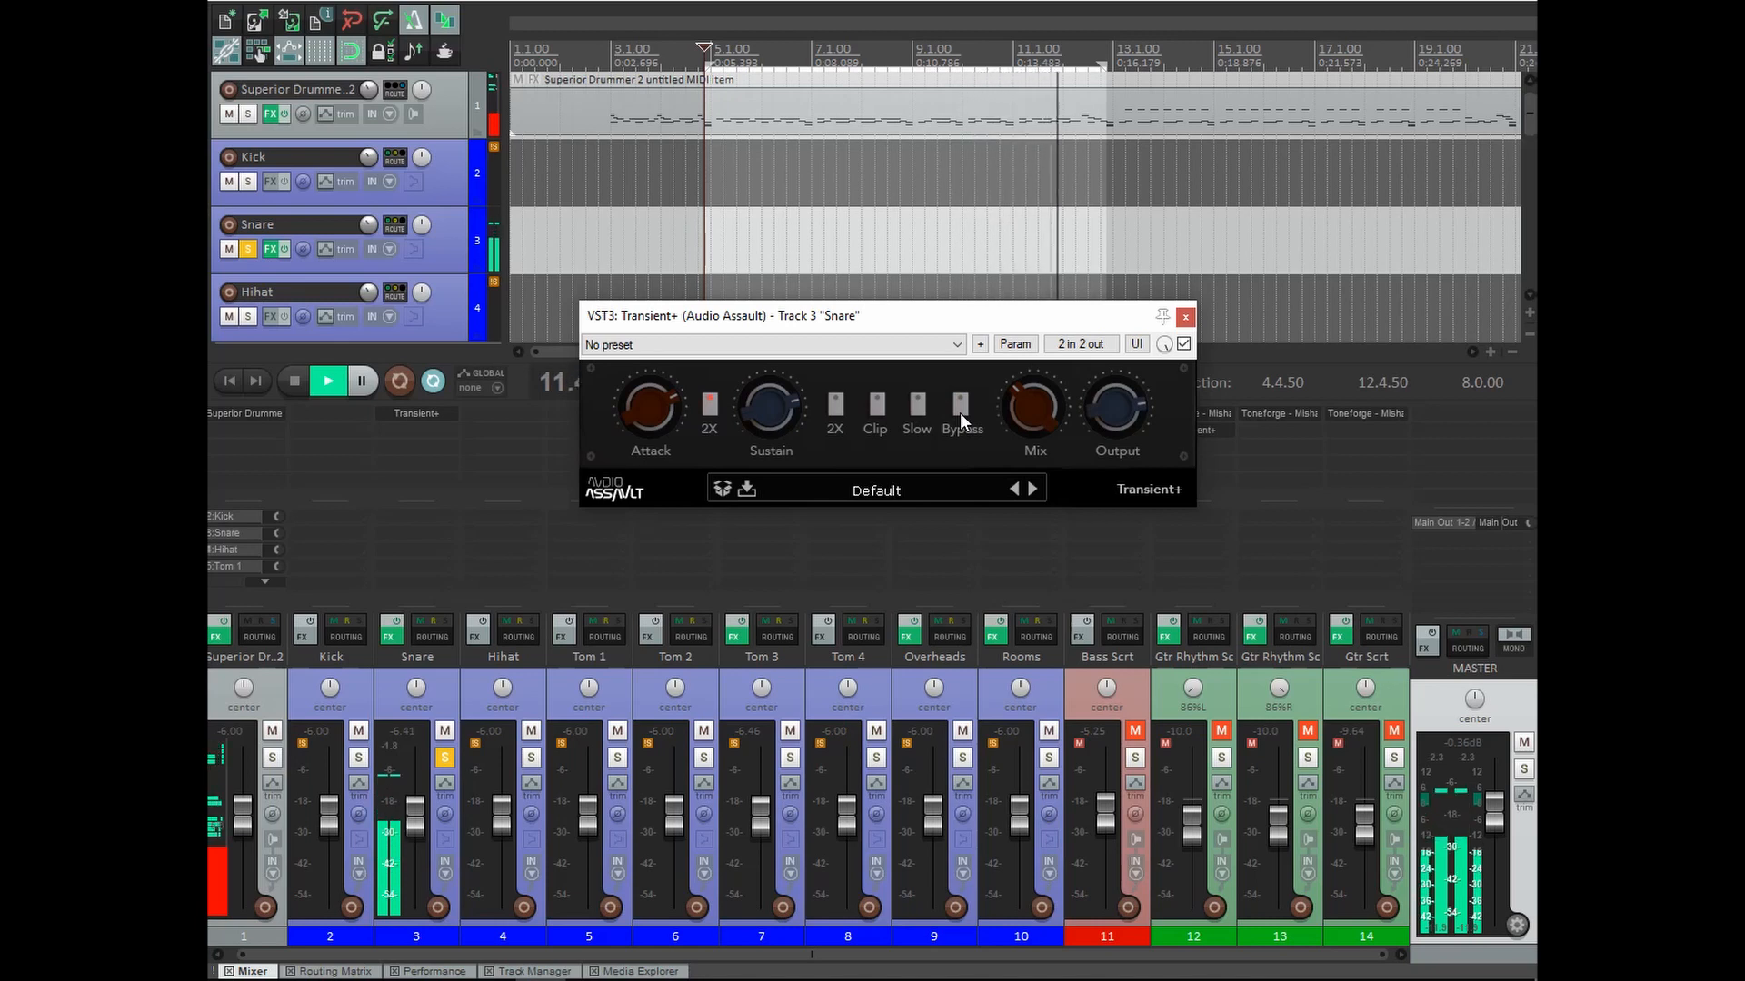
key(space)
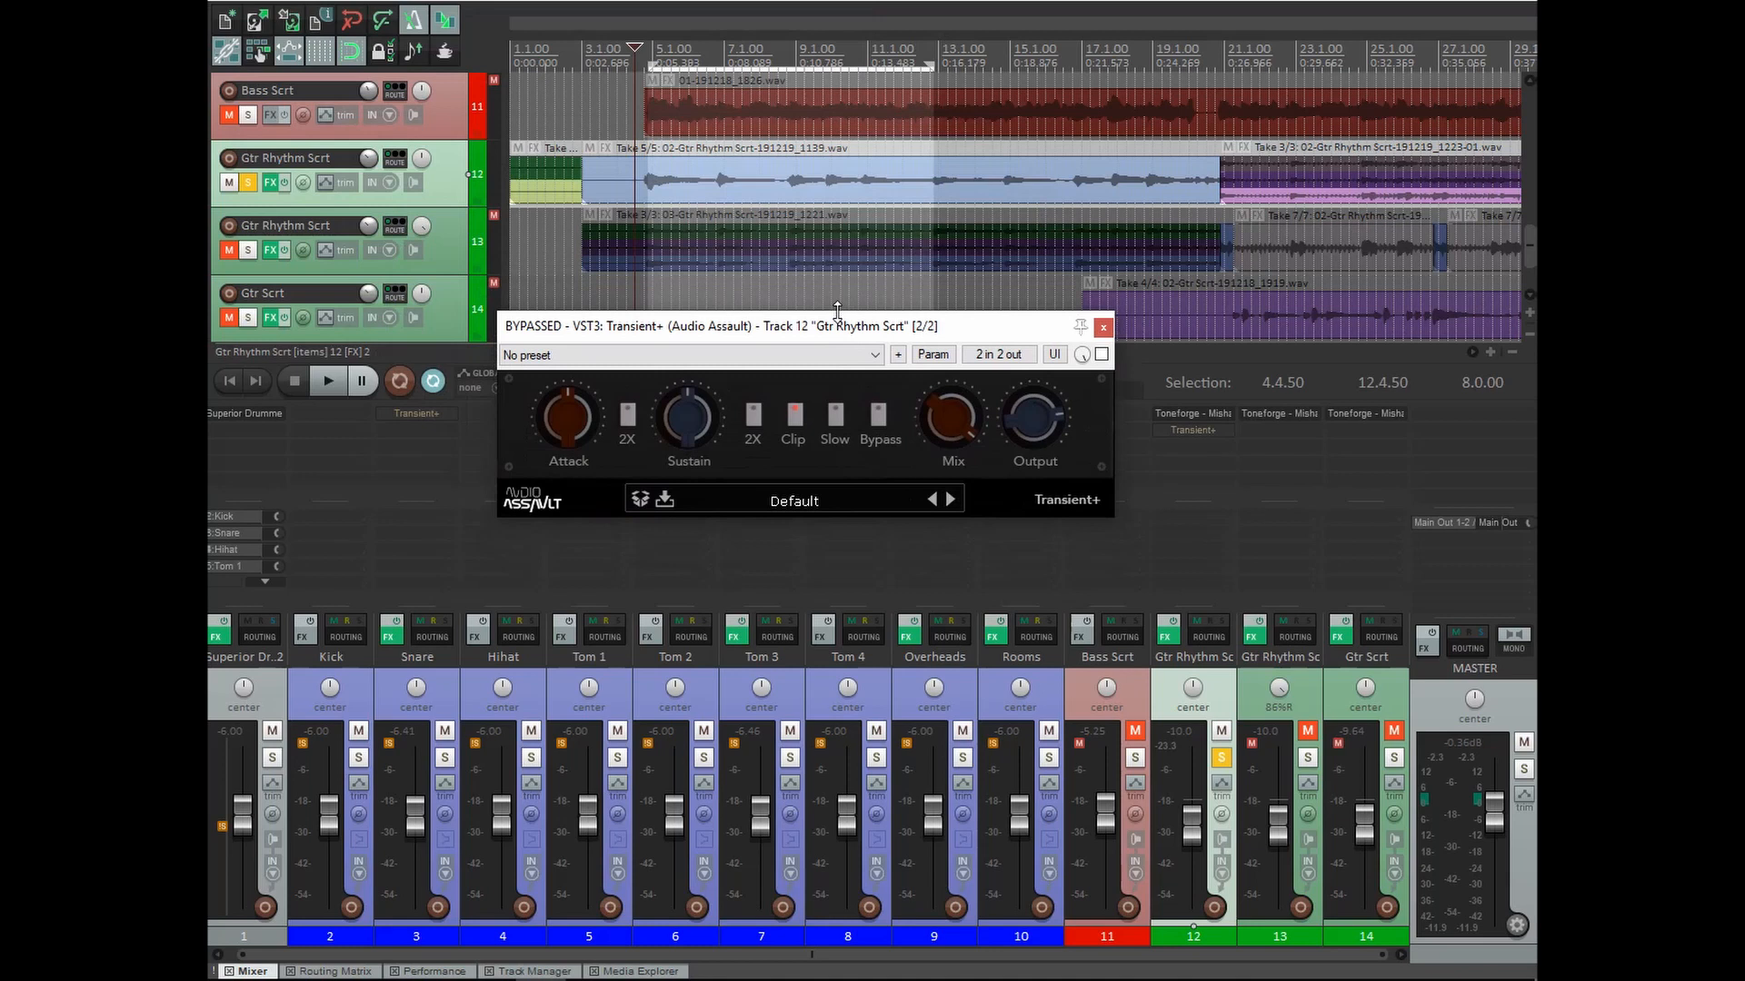
Audition the rhythm guitar, add a little Transient+ Sustain, and compare bypassed versus active.
key(space)
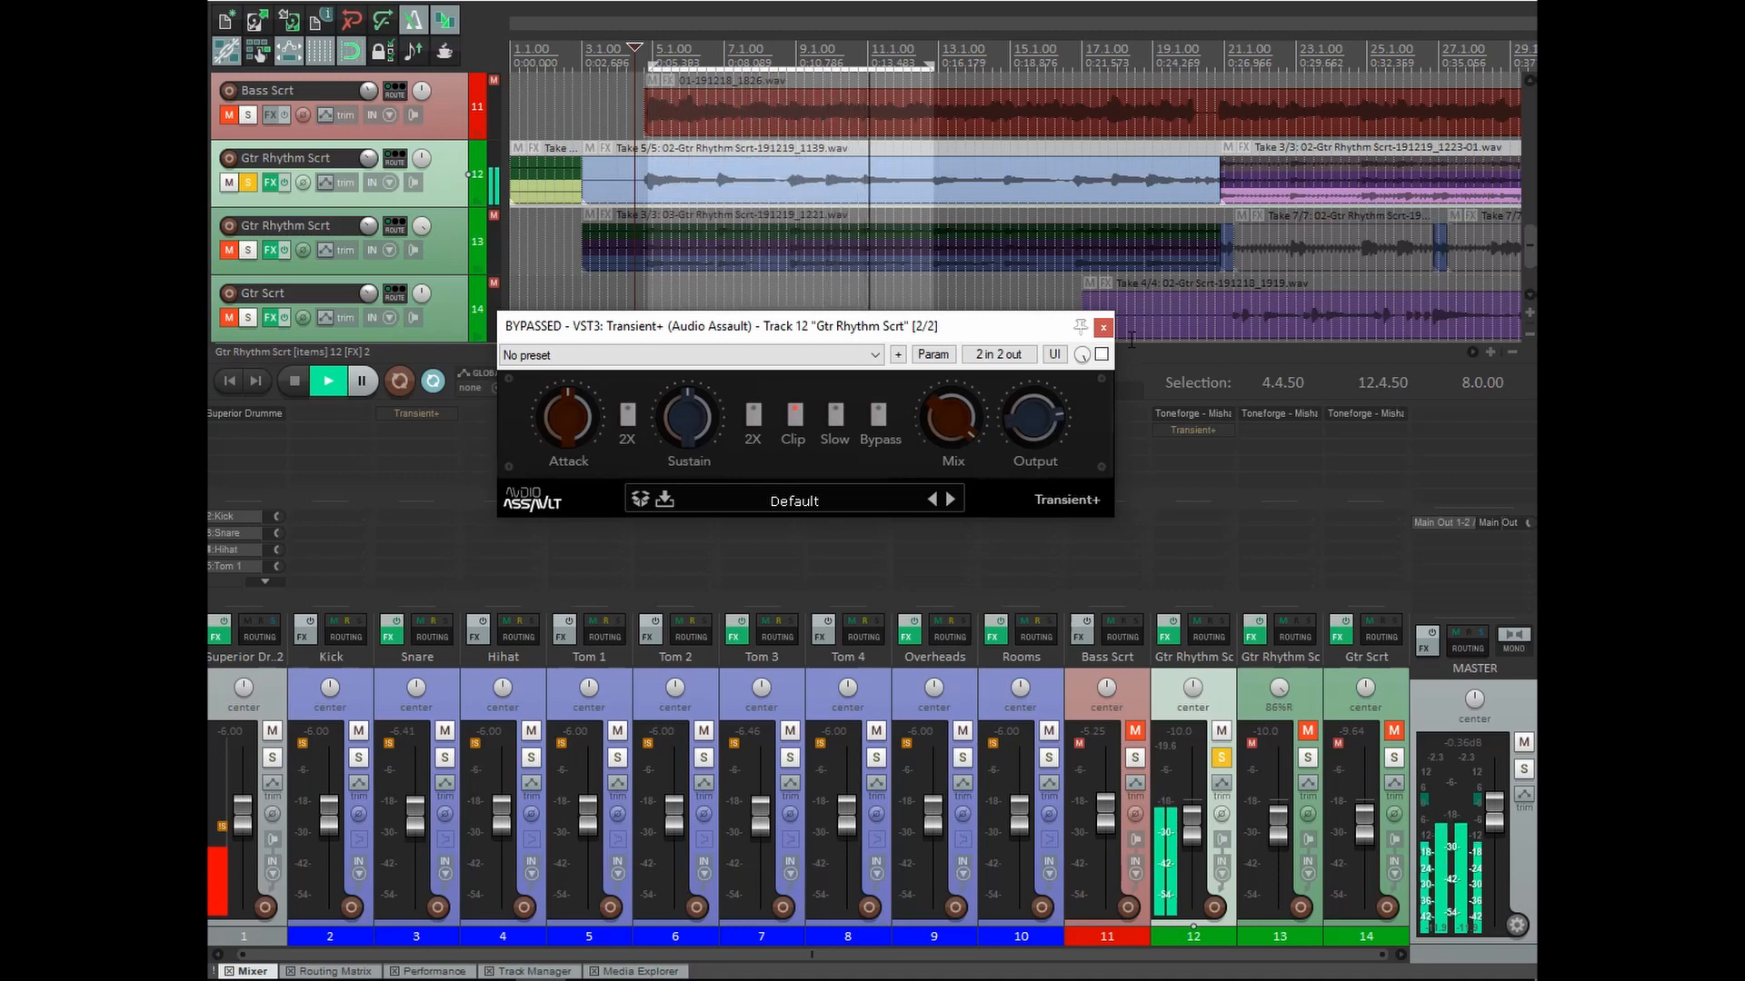
key(space)
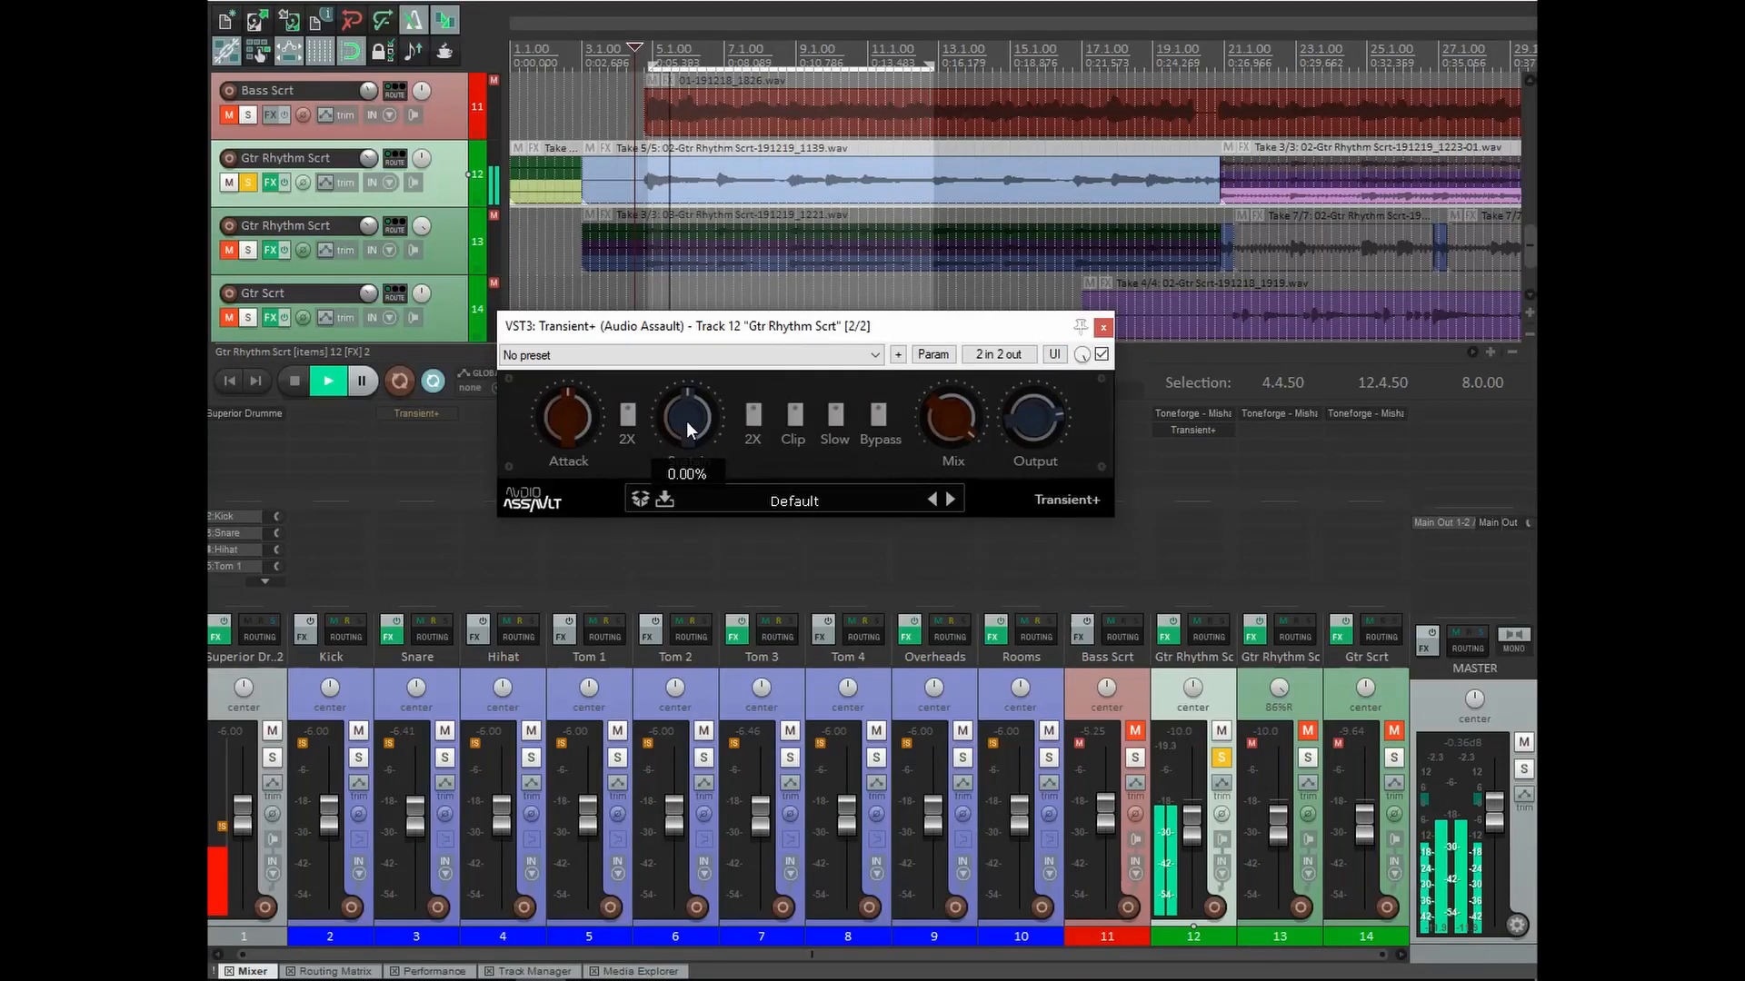
drag(688, 421, 707, 364)
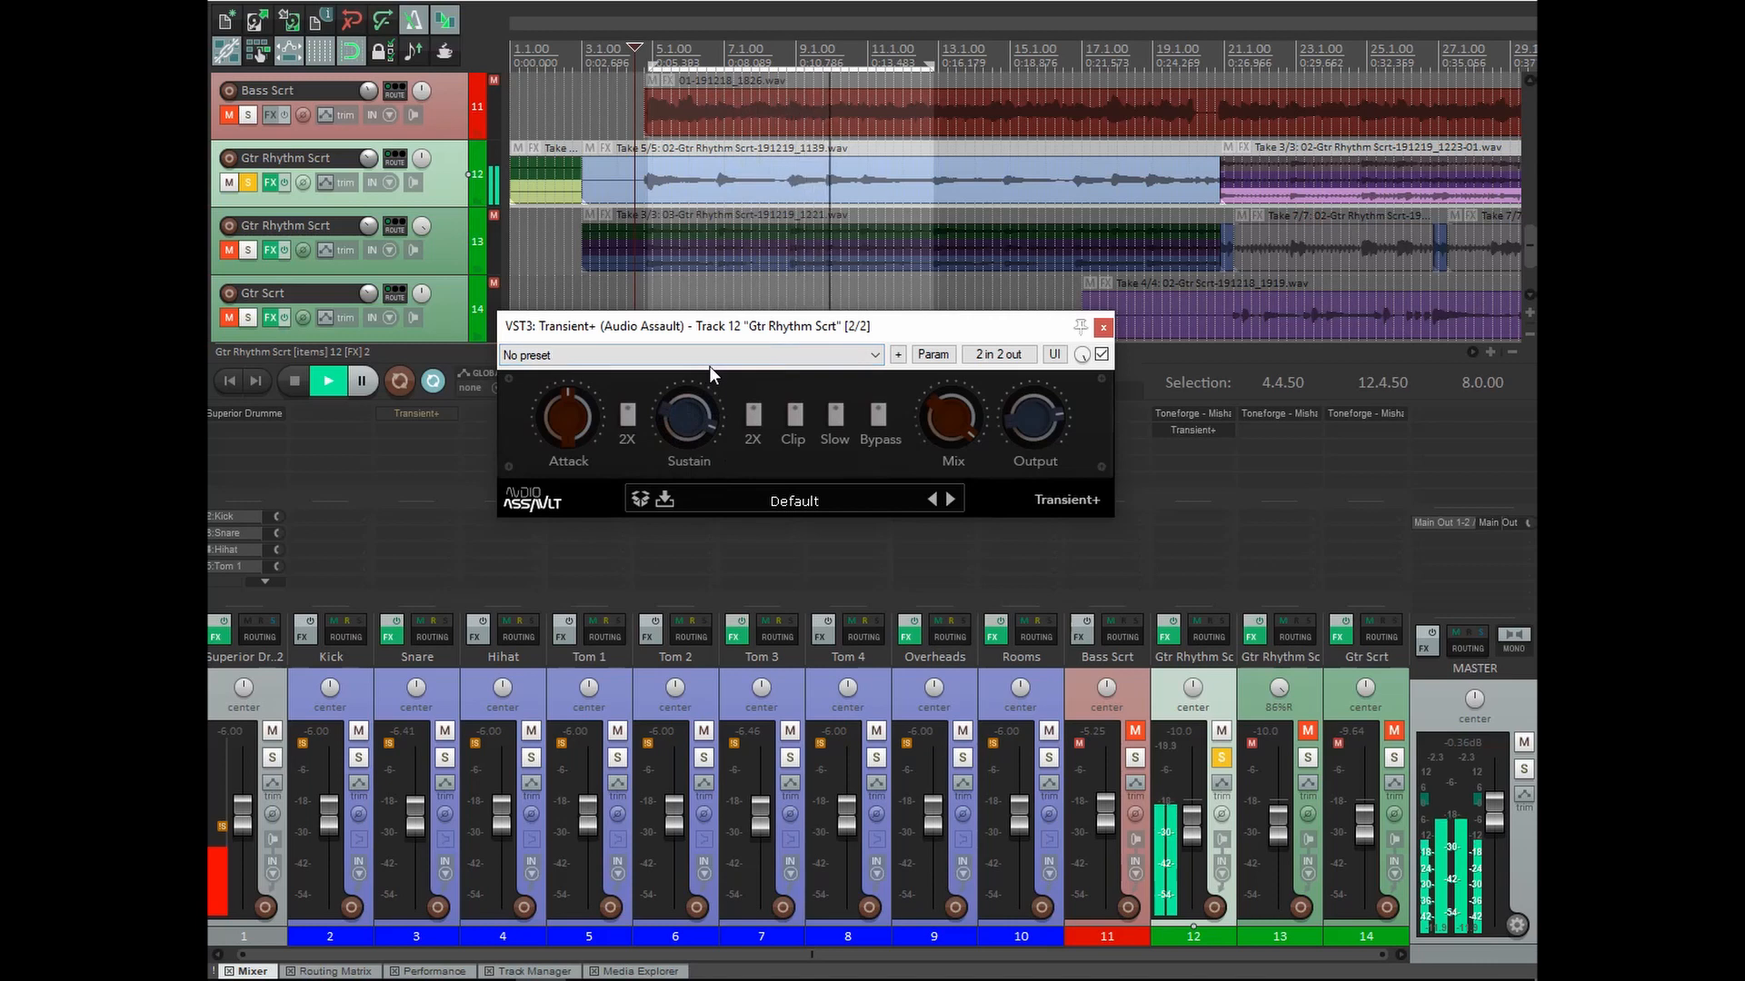
click(1103, 355)
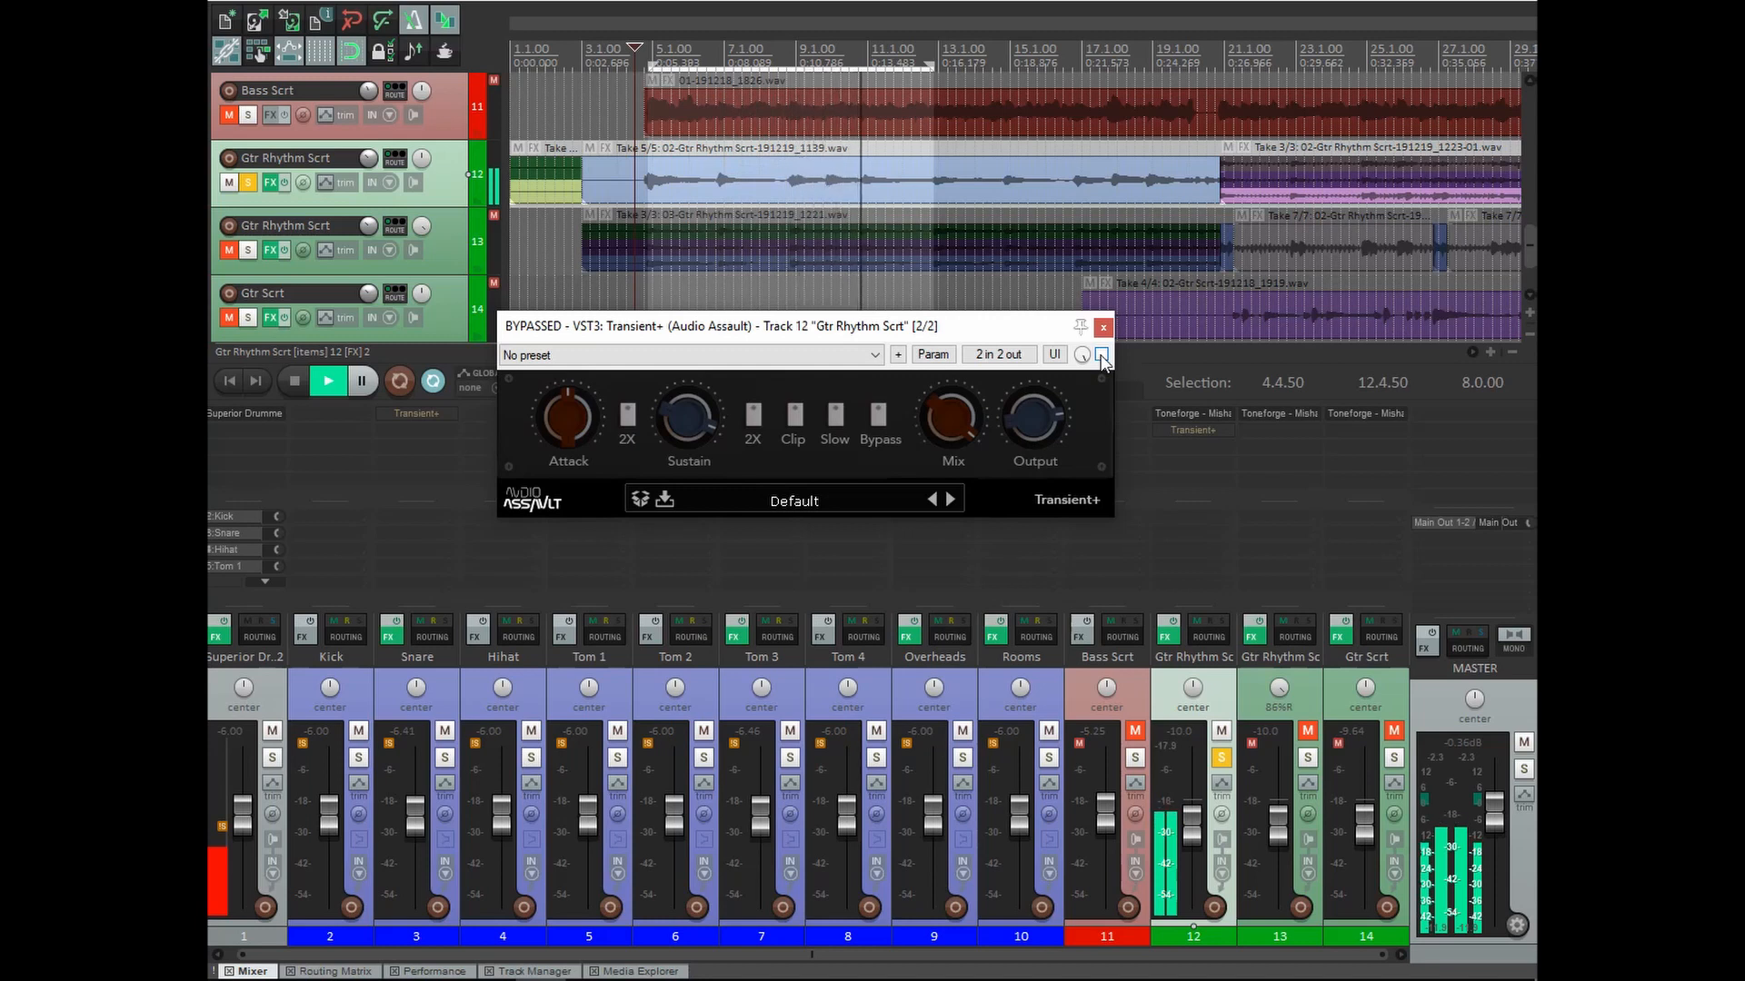
click(1102, 355)
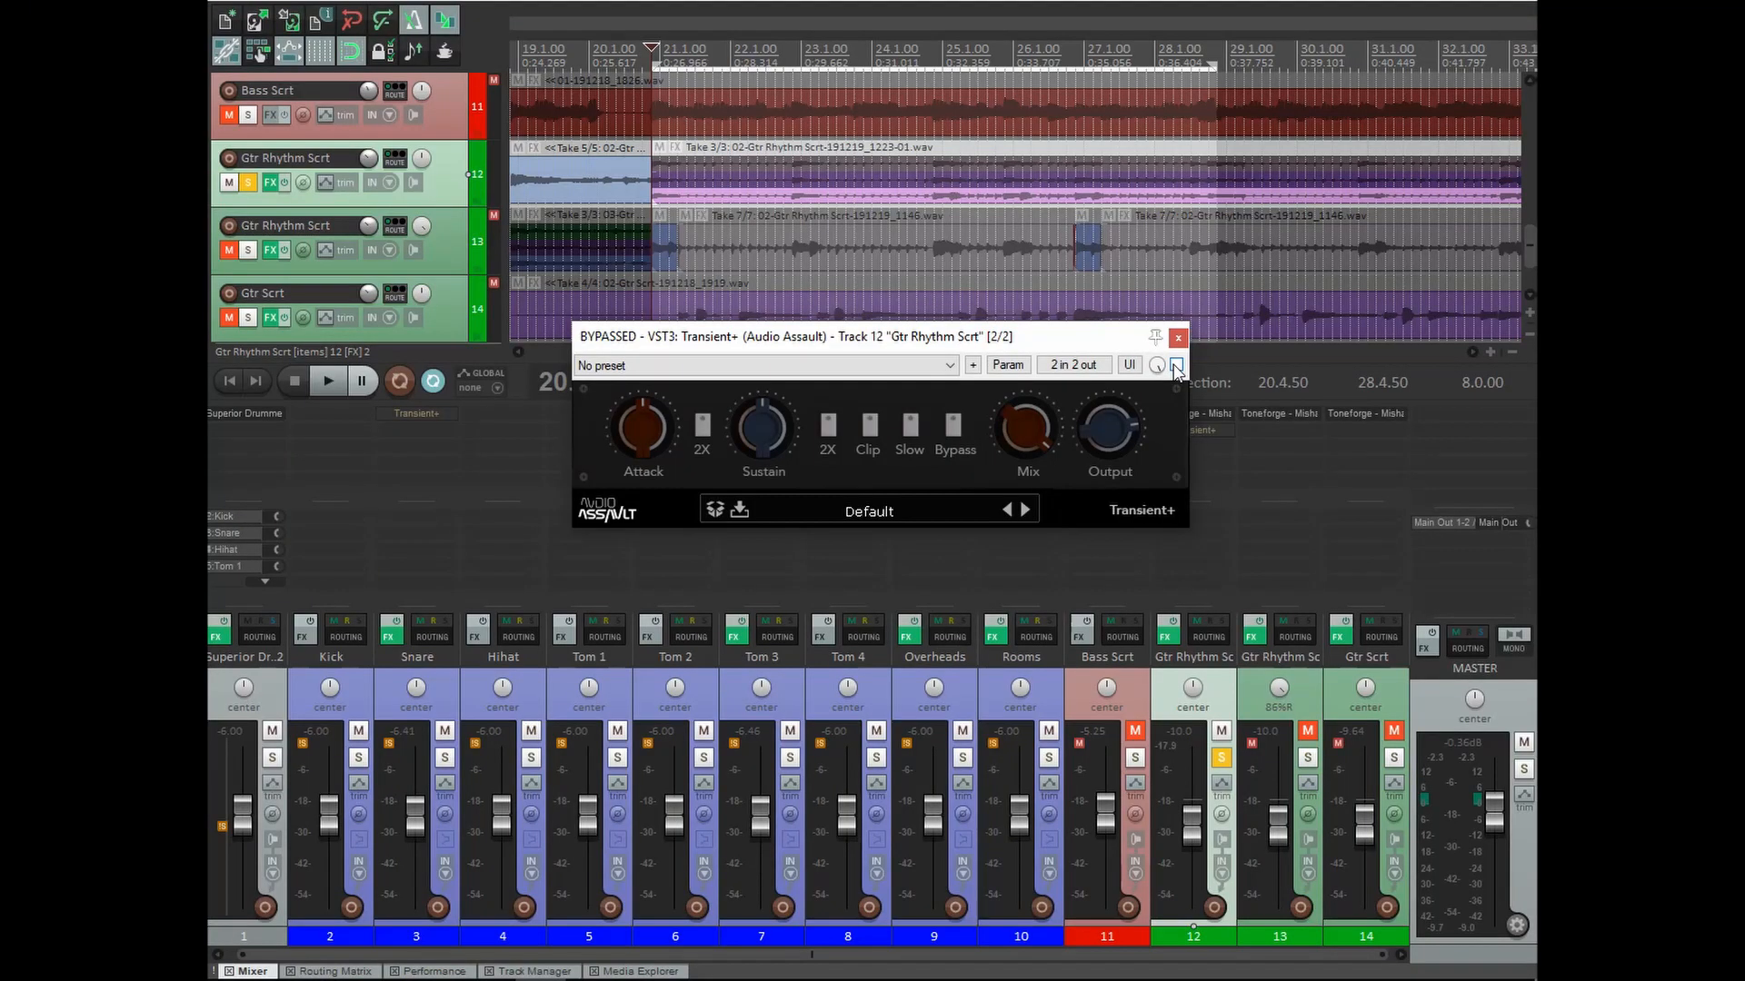
During playback, enable Transient+ on the guitar, set Attack to about 52.5% with 2X, and compare against bypass.
key(space)
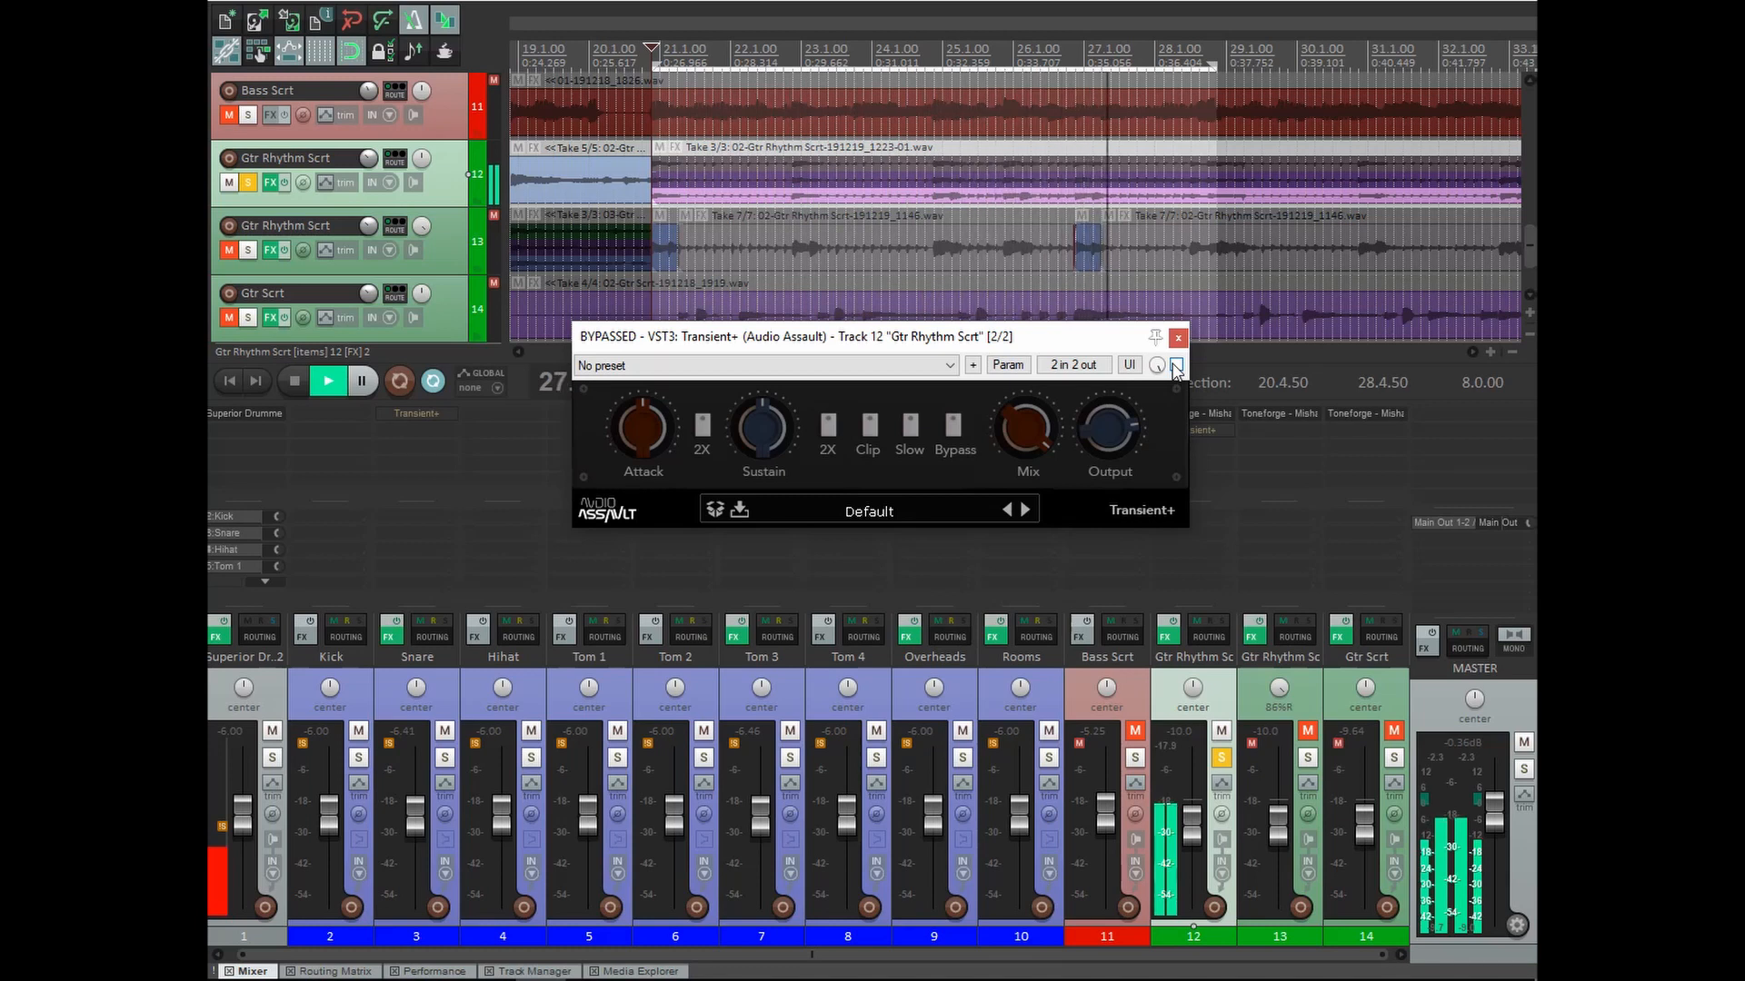
click(1175, 365)
mouse_move(657, 445)
drag(657, 444, 646, 375)
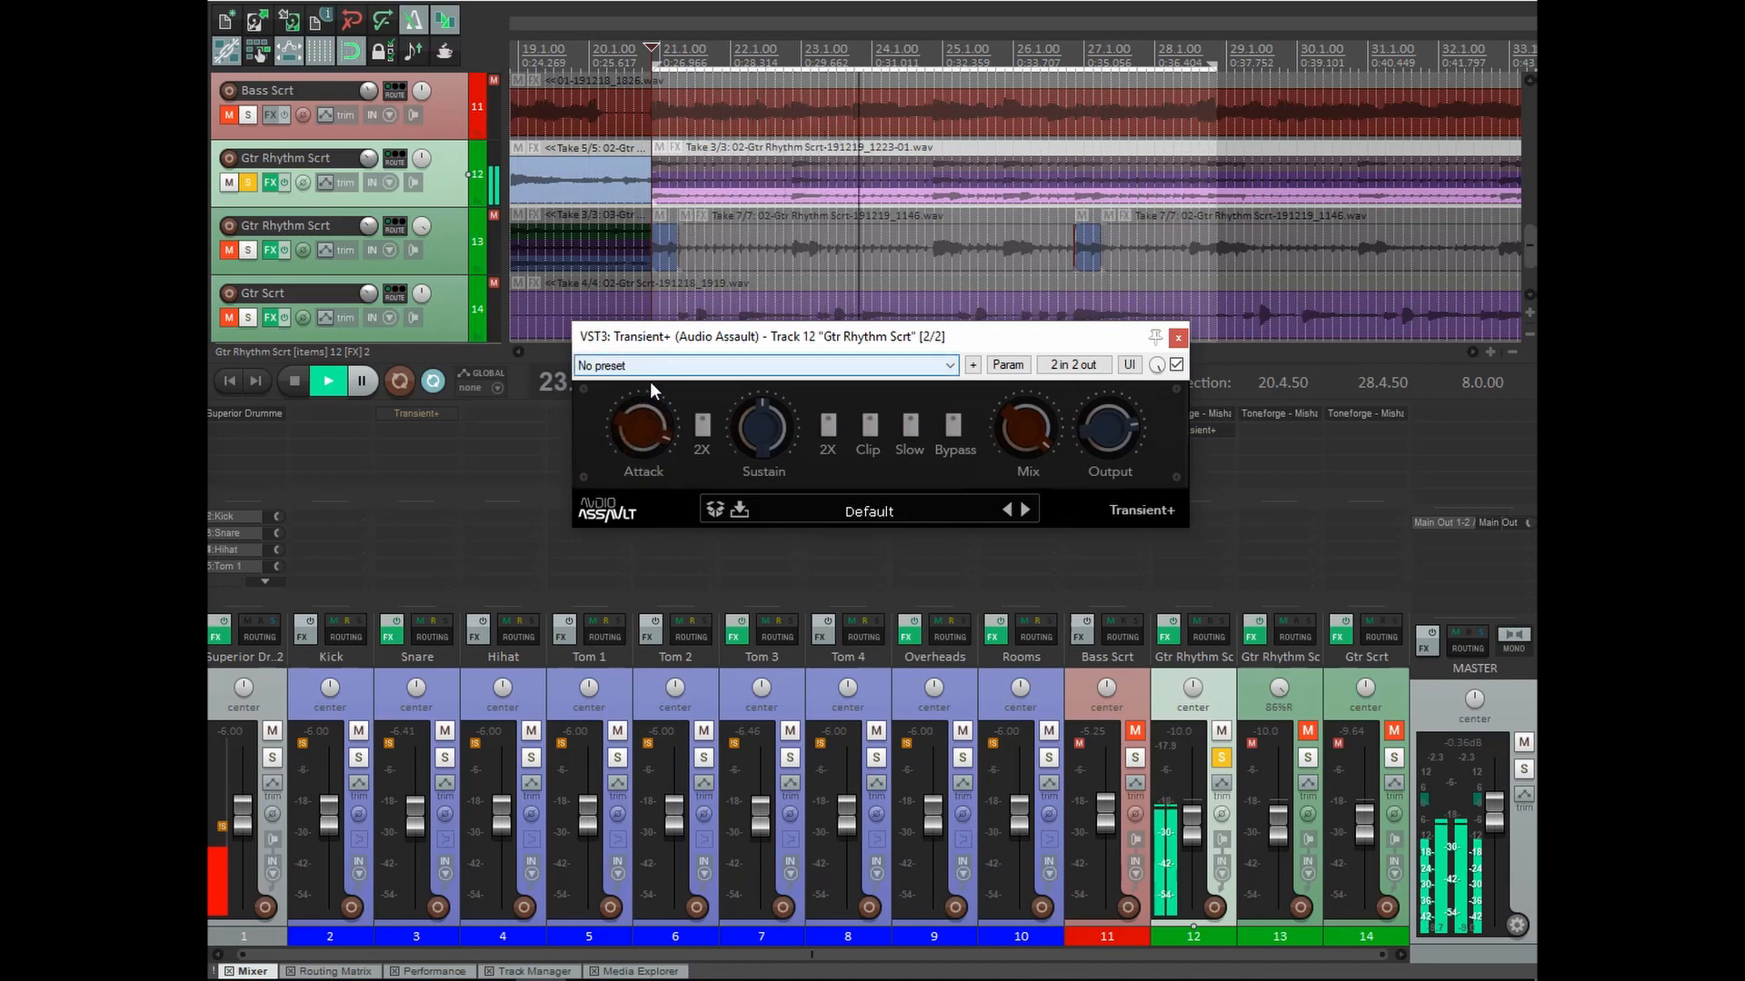
click(702, 427)
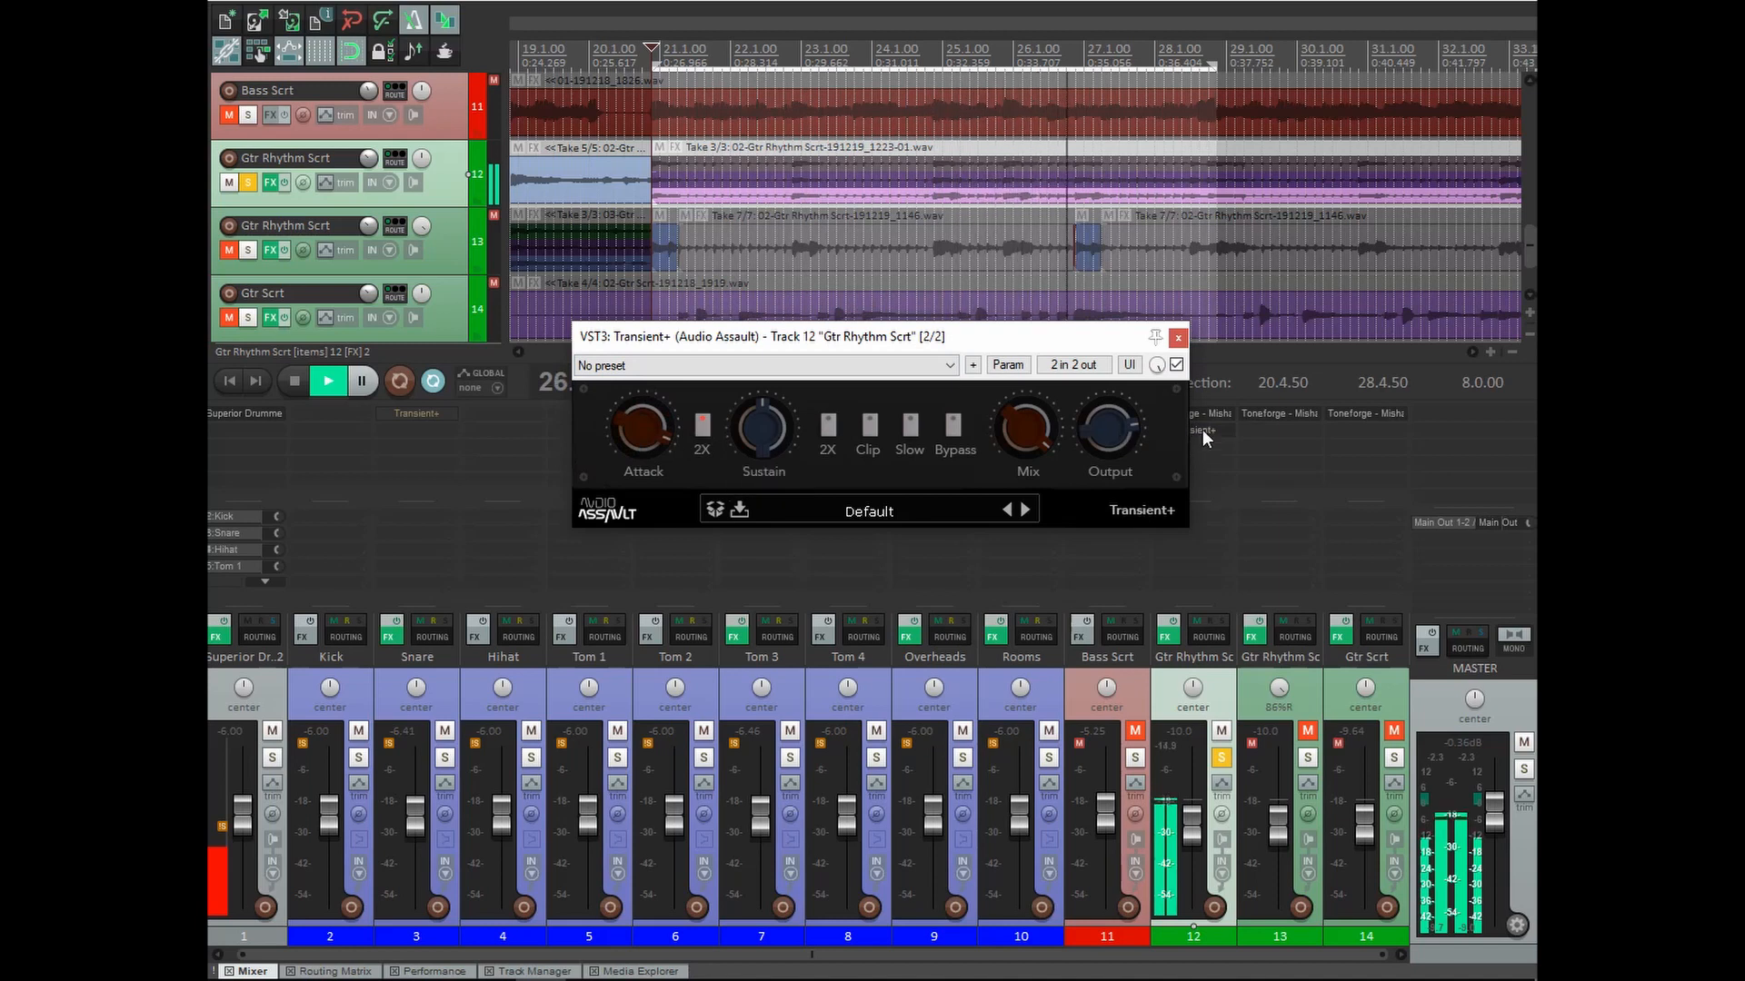
click(1177, 365)
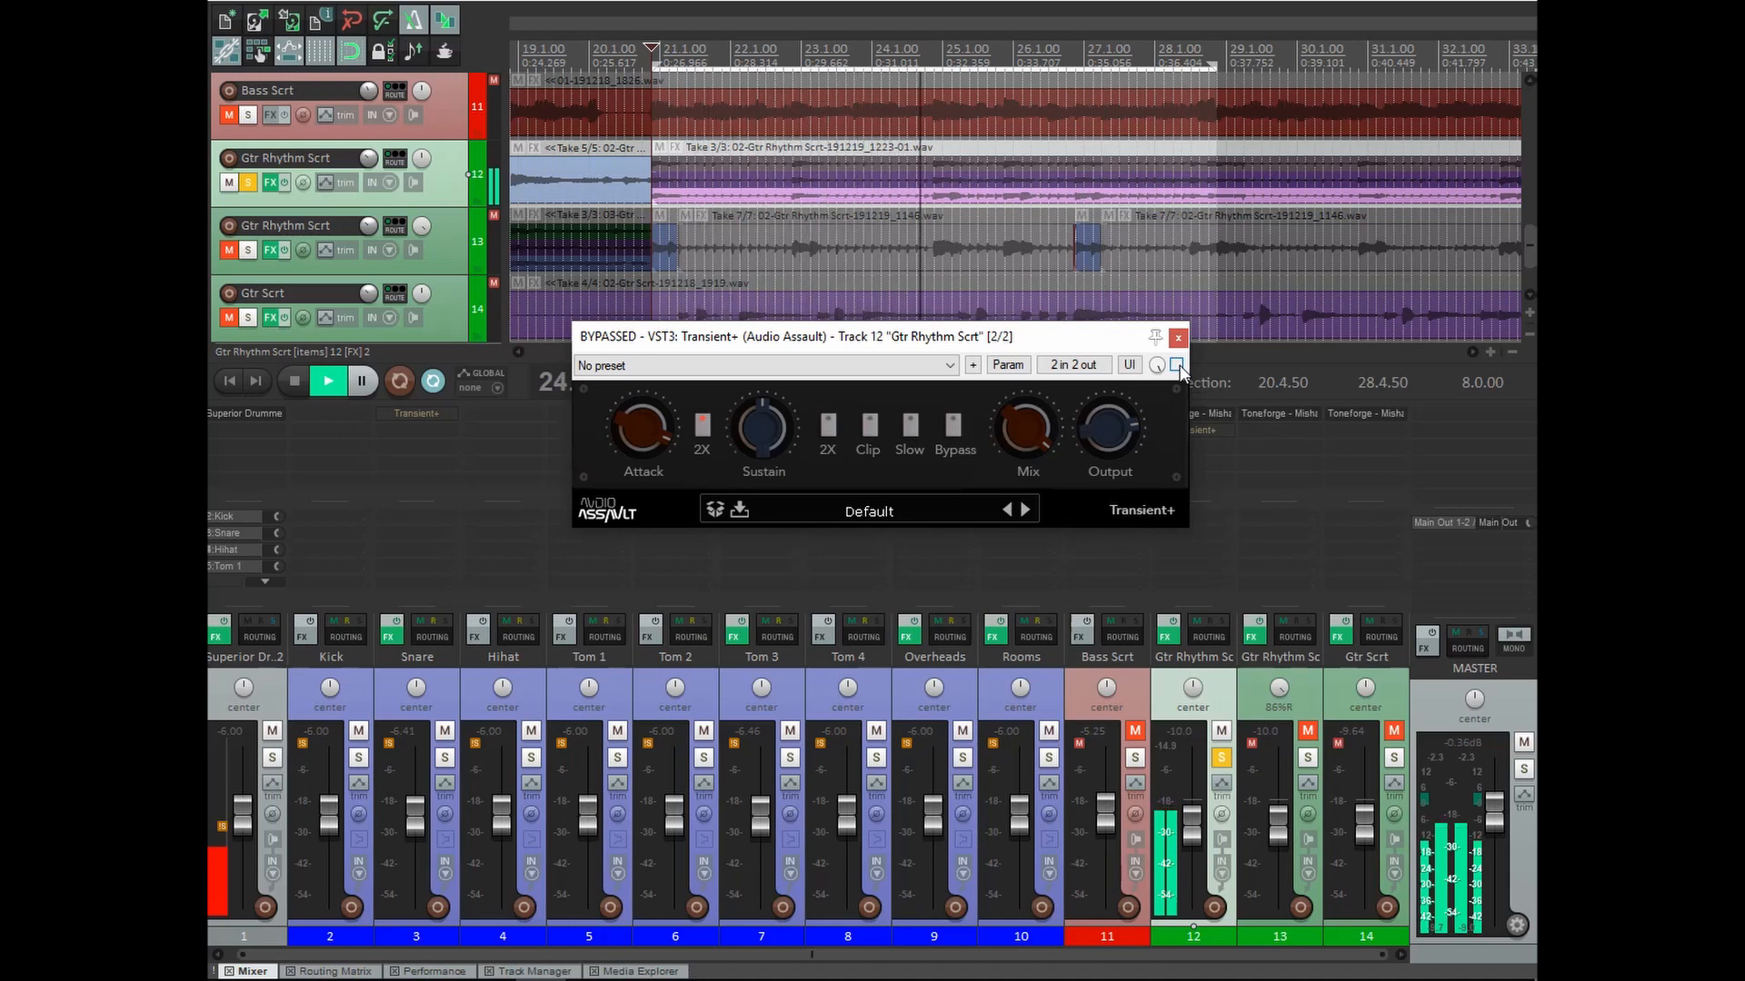
click(1177, 364)
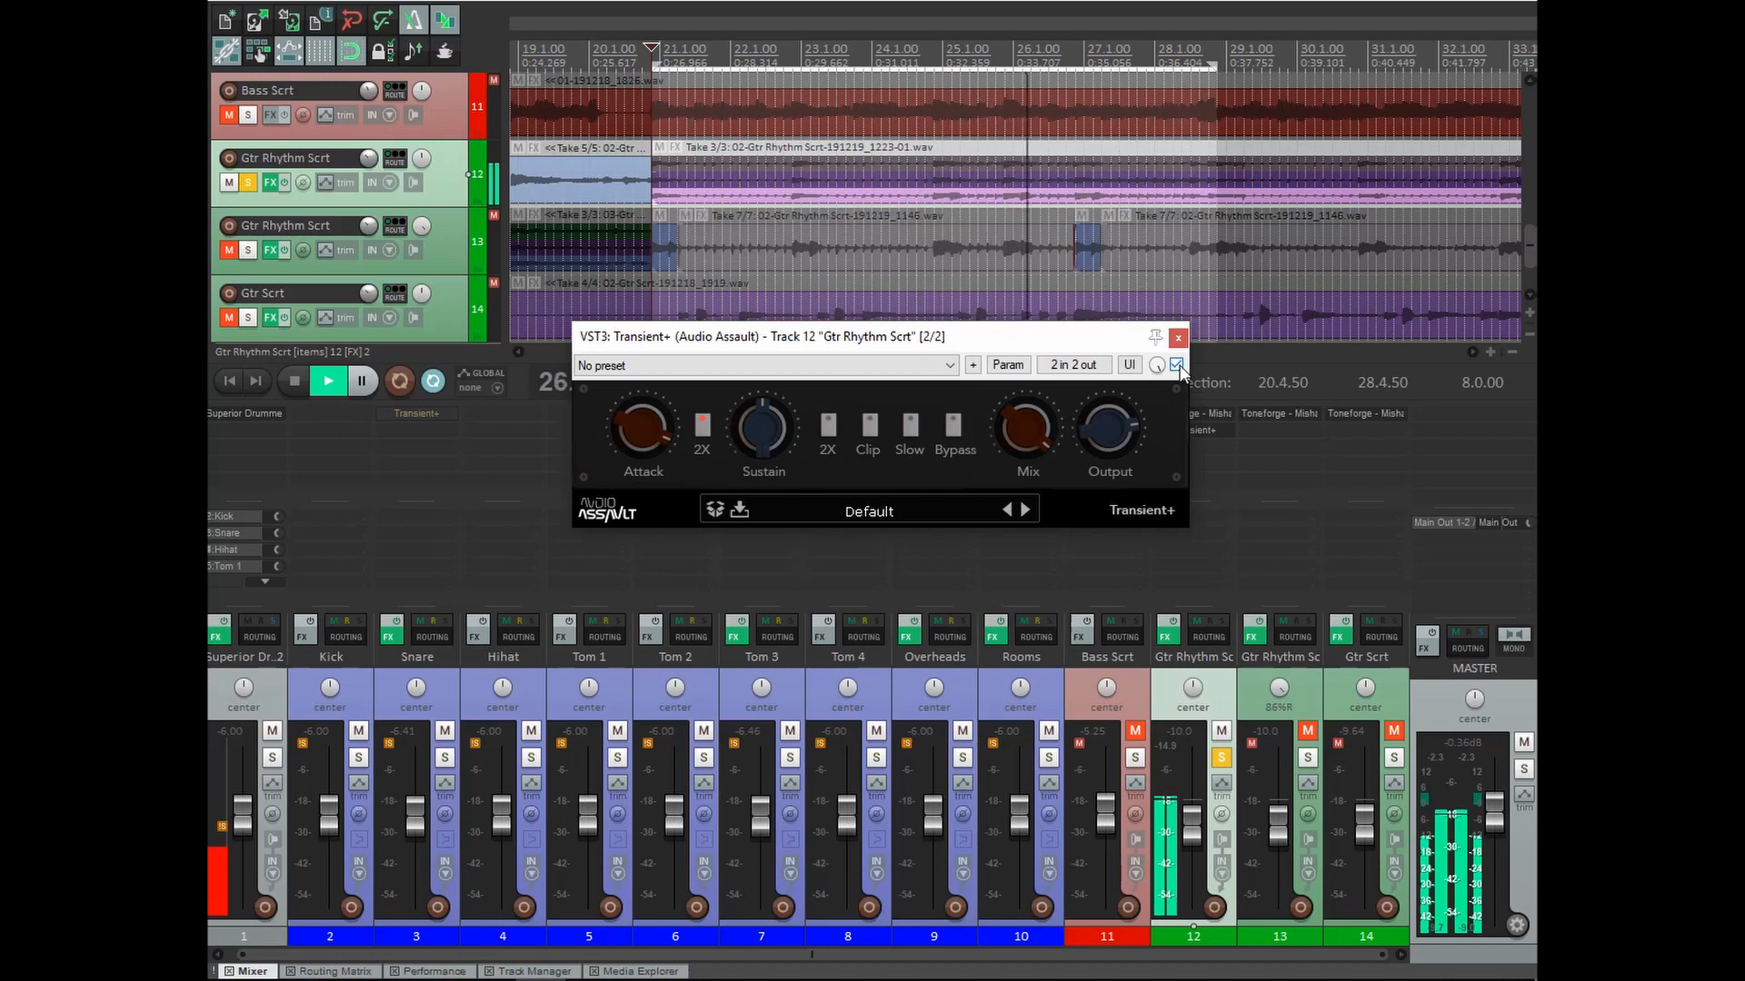